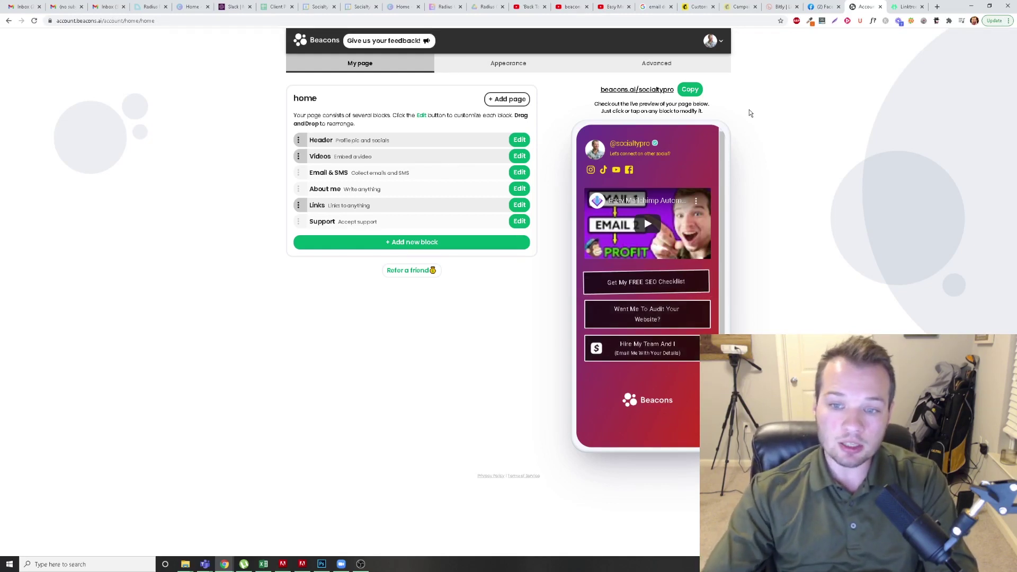
Step: Scroll the phone preview down and back up to review the Header, Videos, Email & SMS, About me, Links and Support blocks
scroll(642, 303, down, 2)
scroll(642, 304, up, 2)
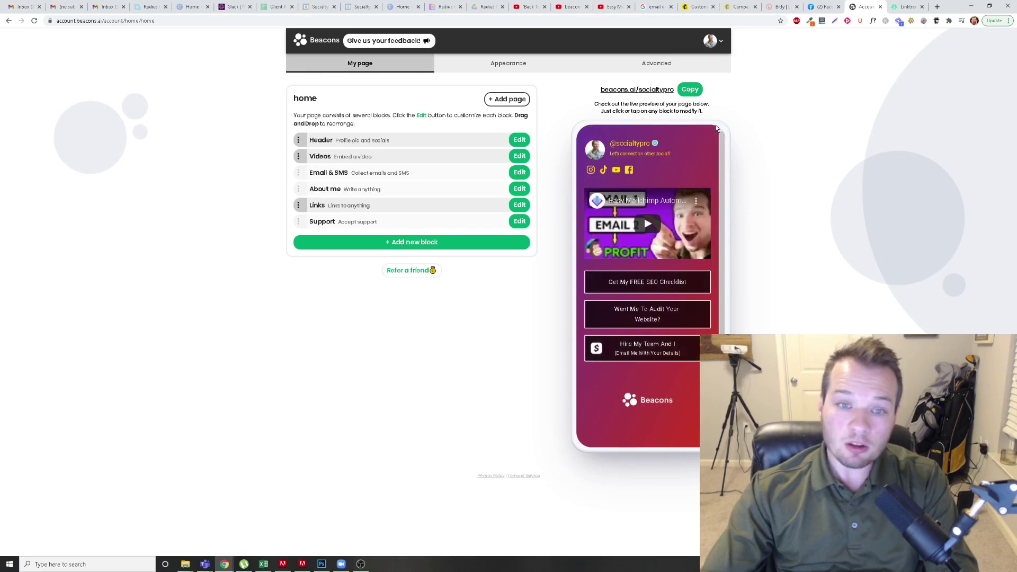
Step: Compare with the Linktree admin page, then inspect the profile Header block's settings
click(907, 6)
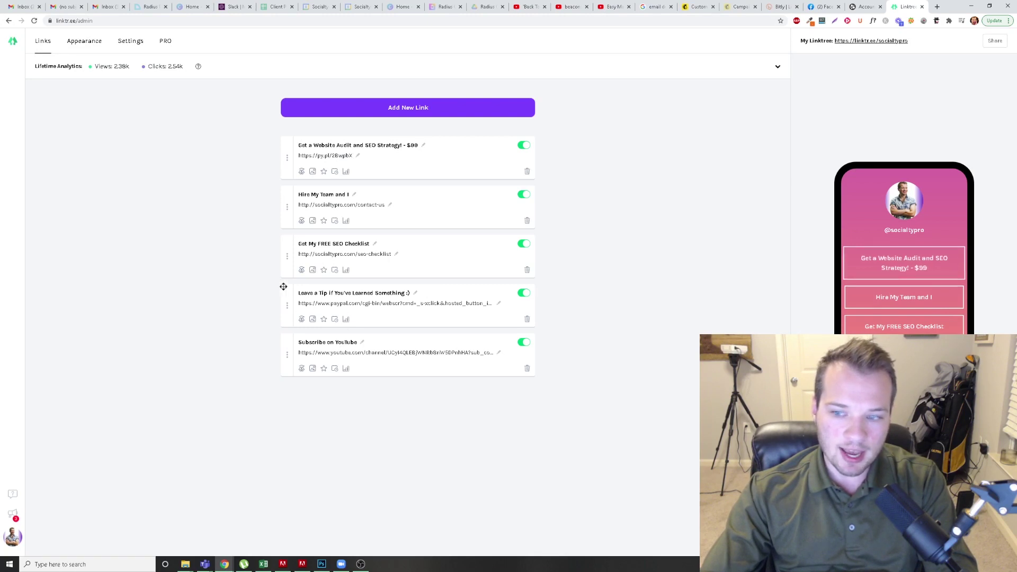
key(ctrl+shift+Tab)
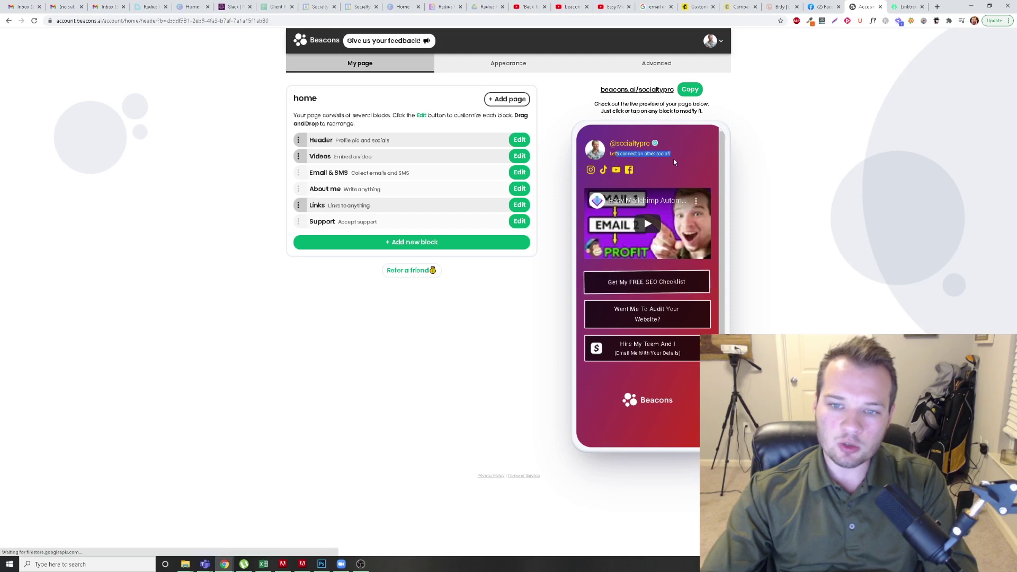
drag(672, 157, 575, 166)
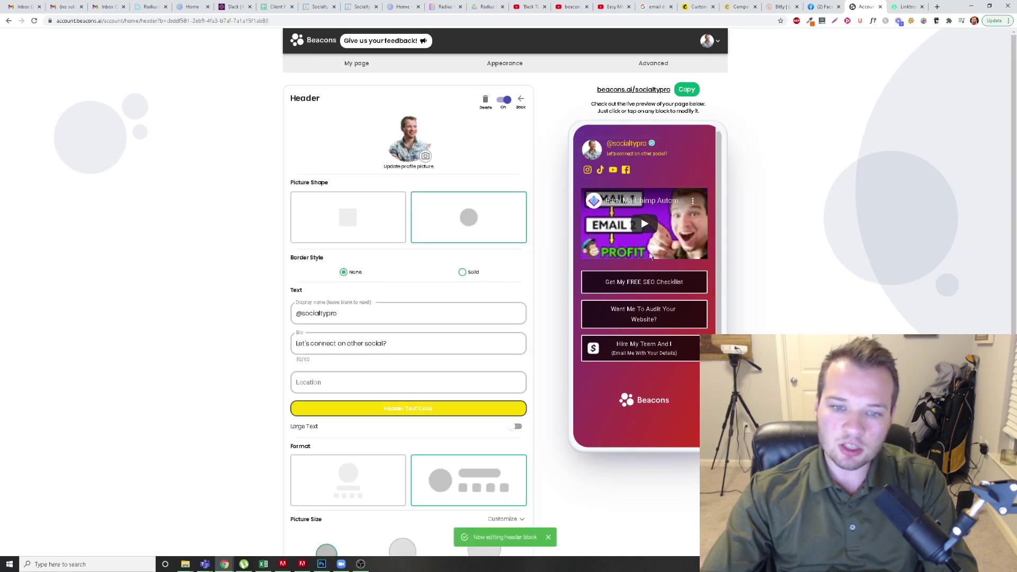
click(357, 64)
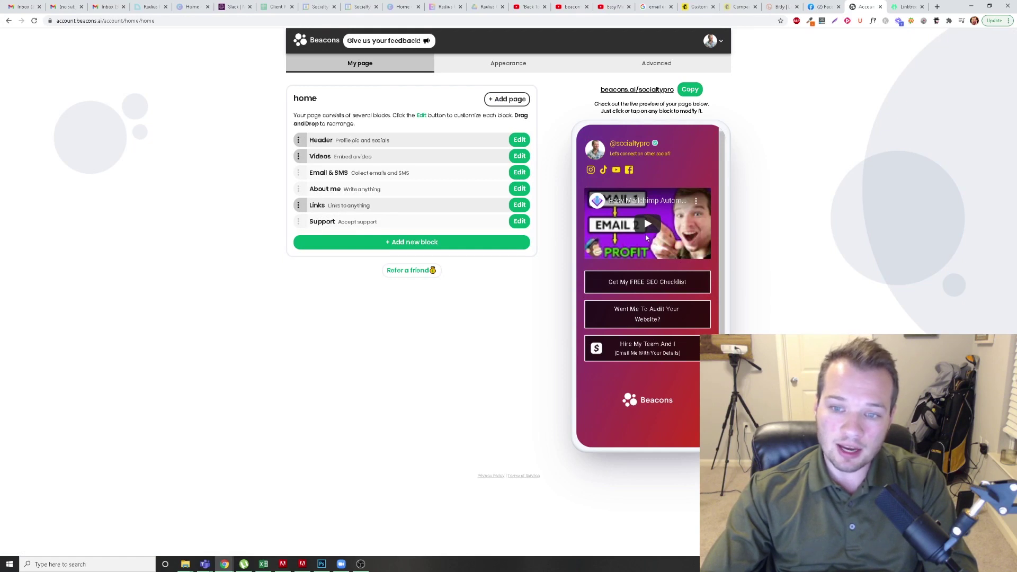
Step: Inspect the featured video block's settings, then glance at Linktree again before returning to Beacons
click(650, 224)
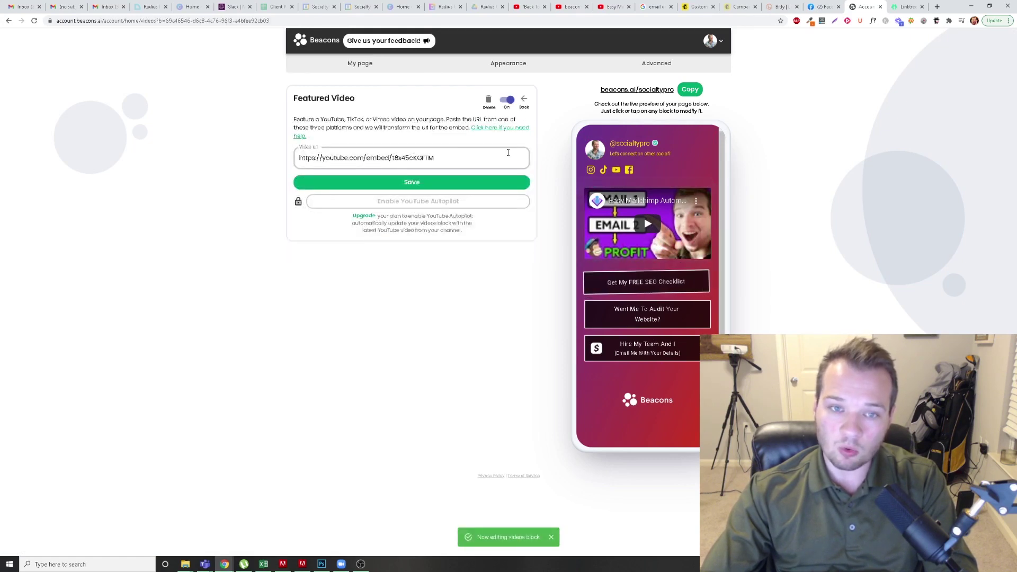
click(355, 64)
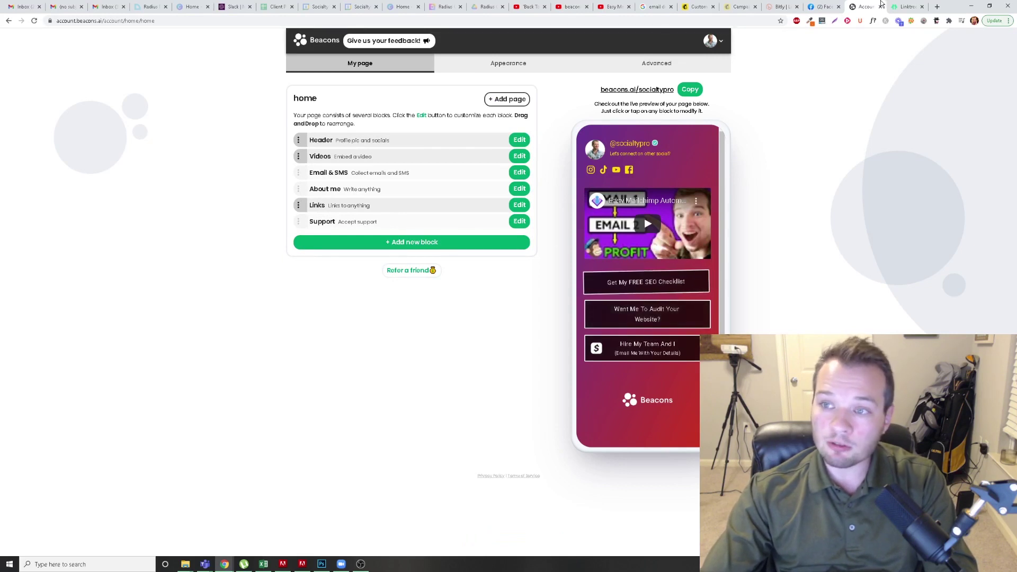
click(902, 6)
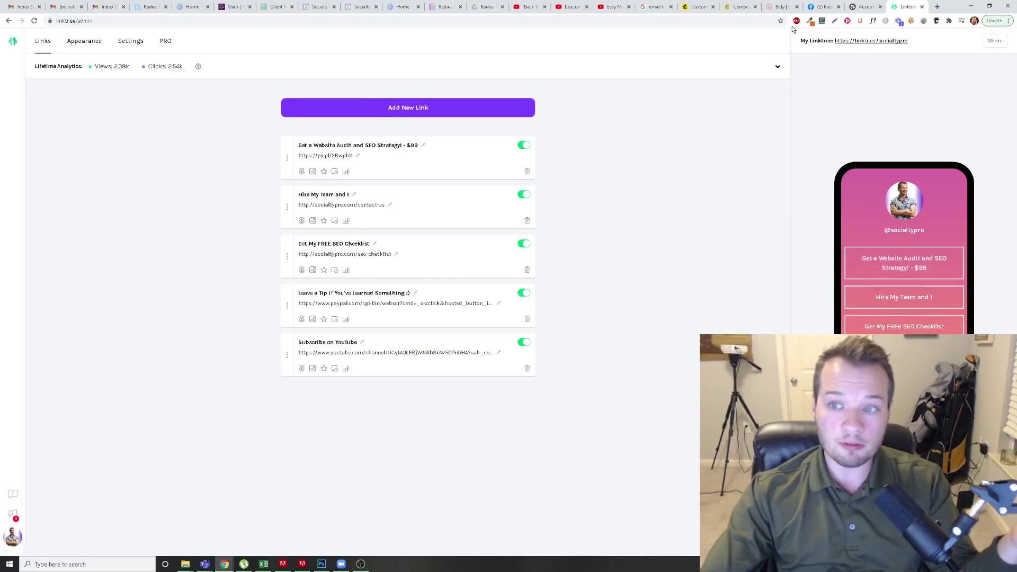
click(868, 7)
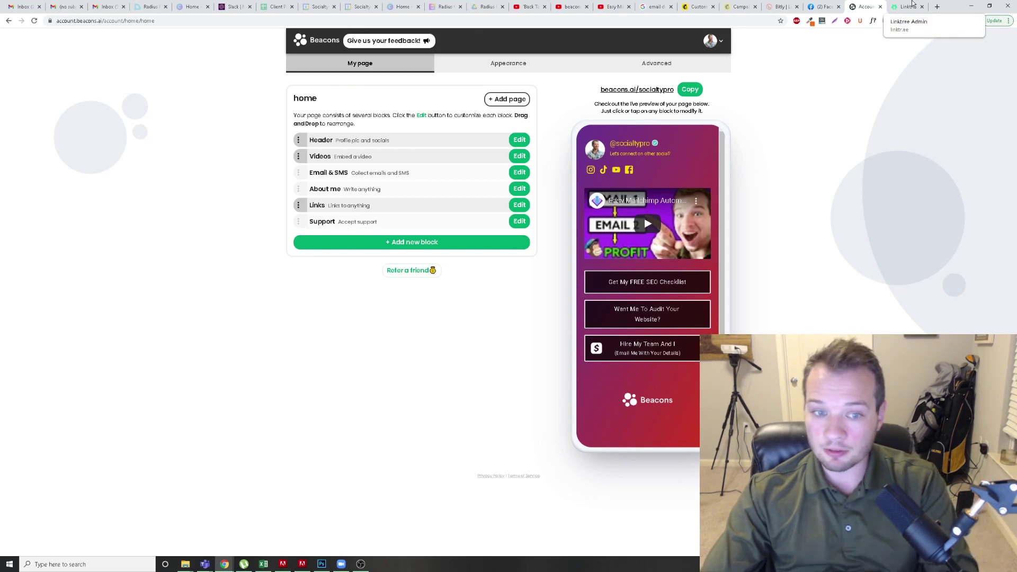
Step: Browse the Appearance settings for themes, page style, background and fonts
scroll(652, 253, down, 2)
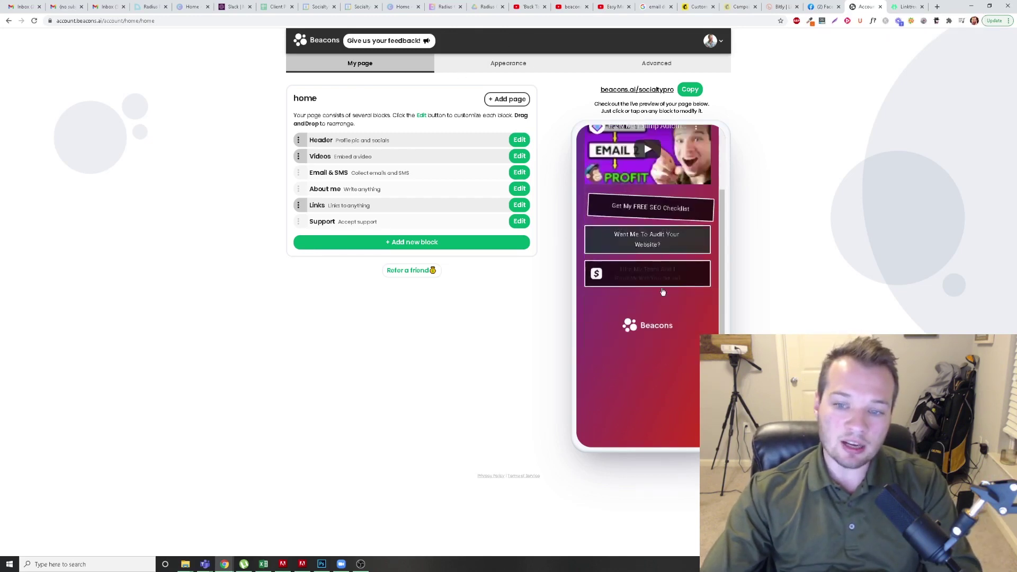
scroll(652, 253, up, 2)
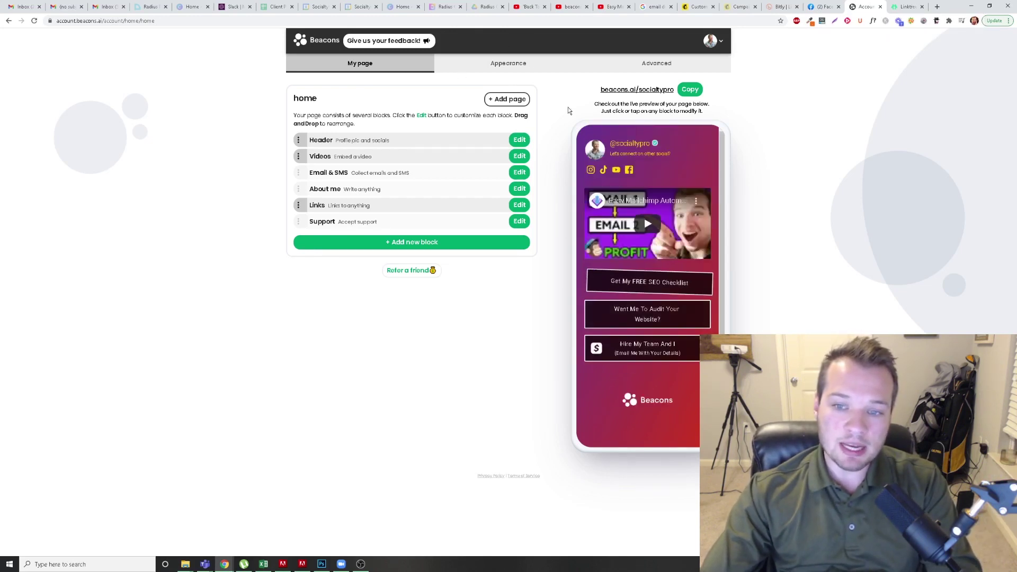
click(516, 70)
scroll(495, 167, down, 1)
scroll(495, 167, down, 3)
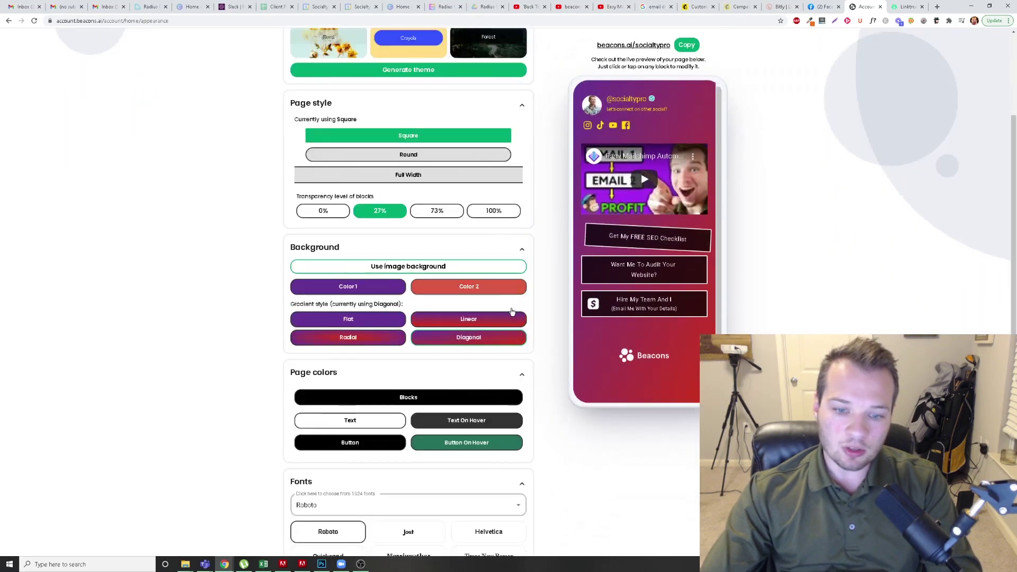
scroll(450, 394, down, 2)
scroll(450, 393, up, 5)
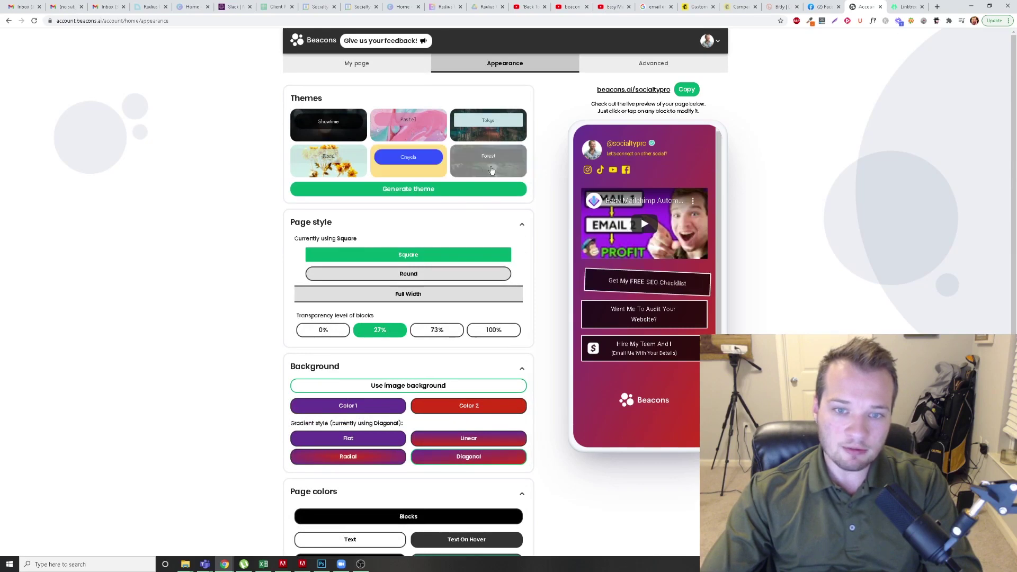
Step: Try the Crayola theme but cancel the overwrite, keeping the current look
click(477, 166)
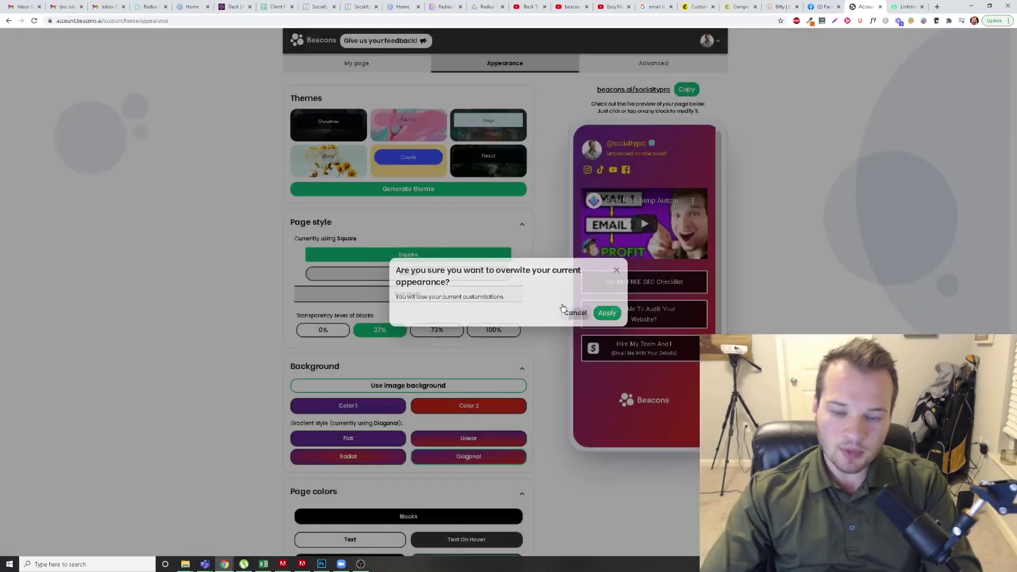
click(574, 312)
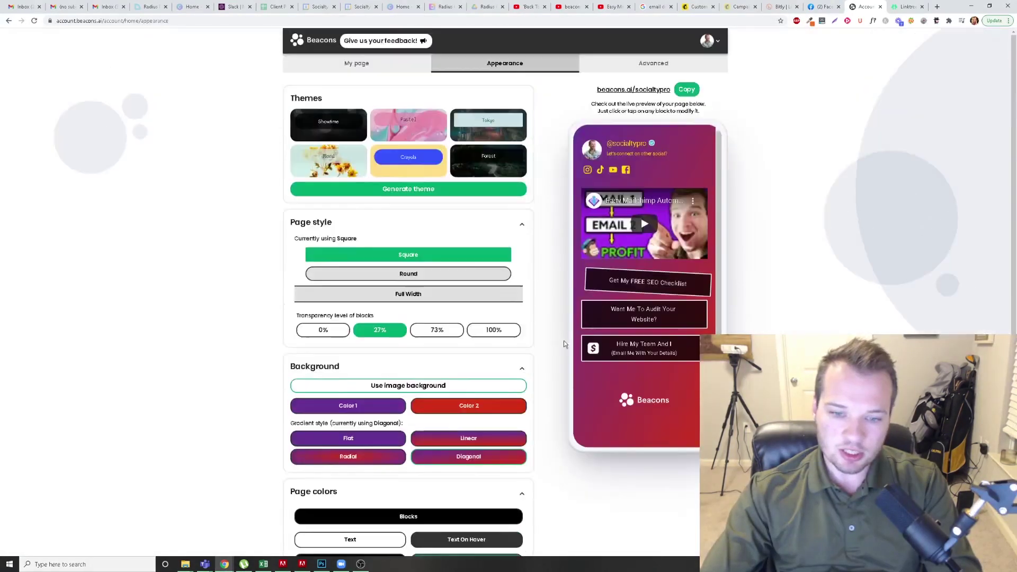
scroll(655, 362, down, 3)
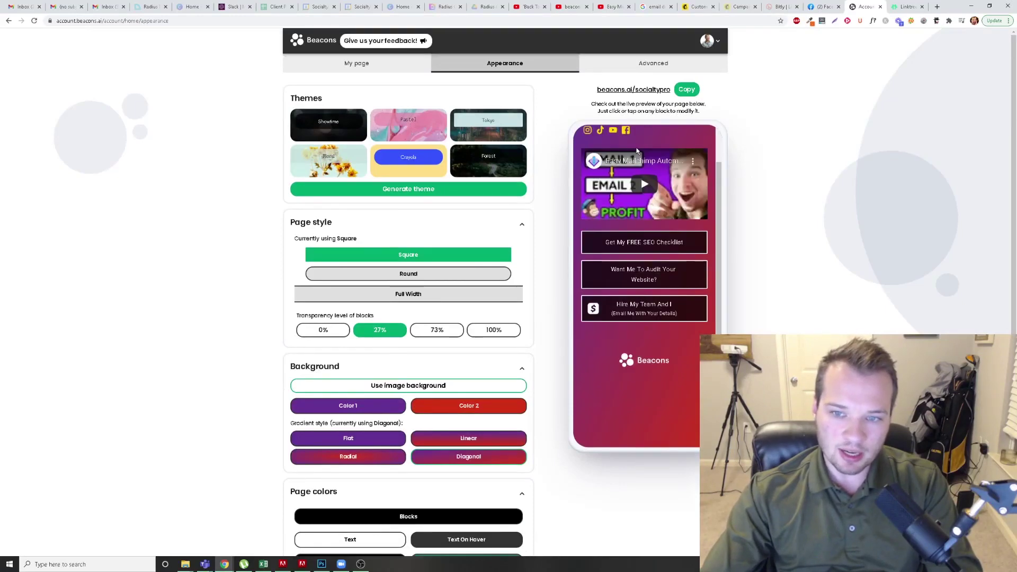
scroll(655, 363, up, 3)
scroll(351, 364, down, 5)
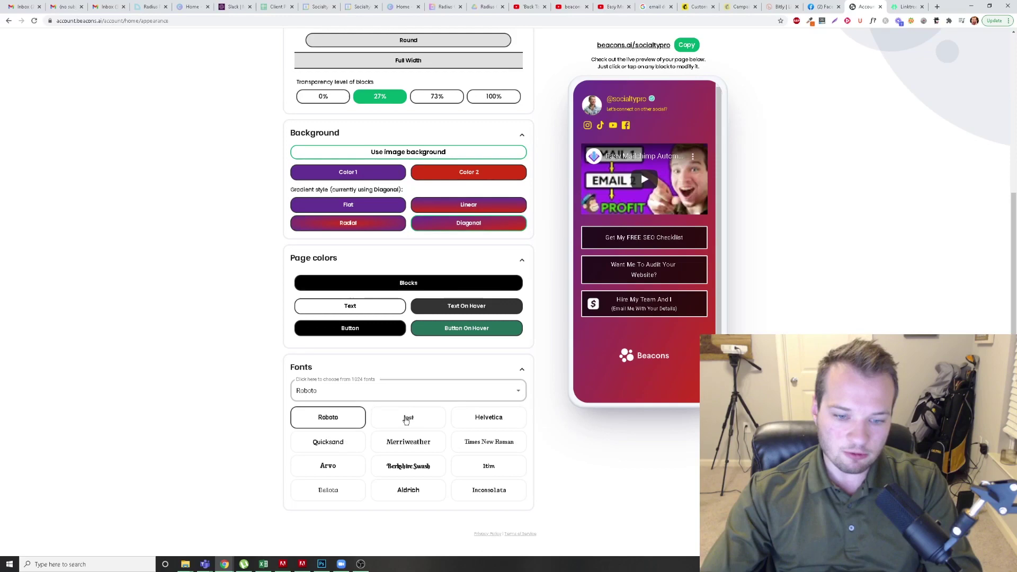
scroll(276, 234, up, 5)
Step: In Linktree's Appearance, try the Hank Washington and Georgia May themes, reaching the PRO plans
key(ctrl+Tab)
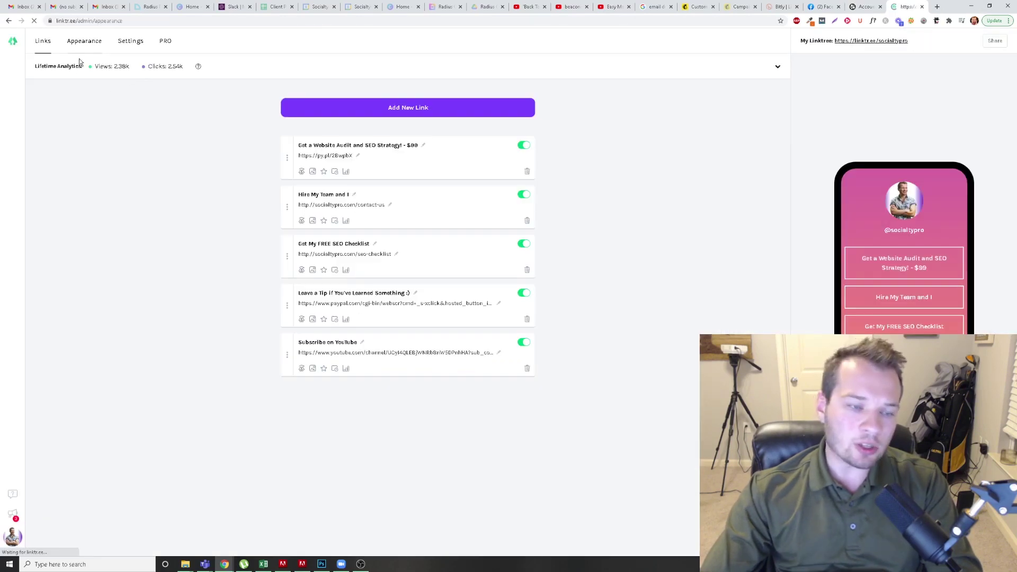
click(83, 41)
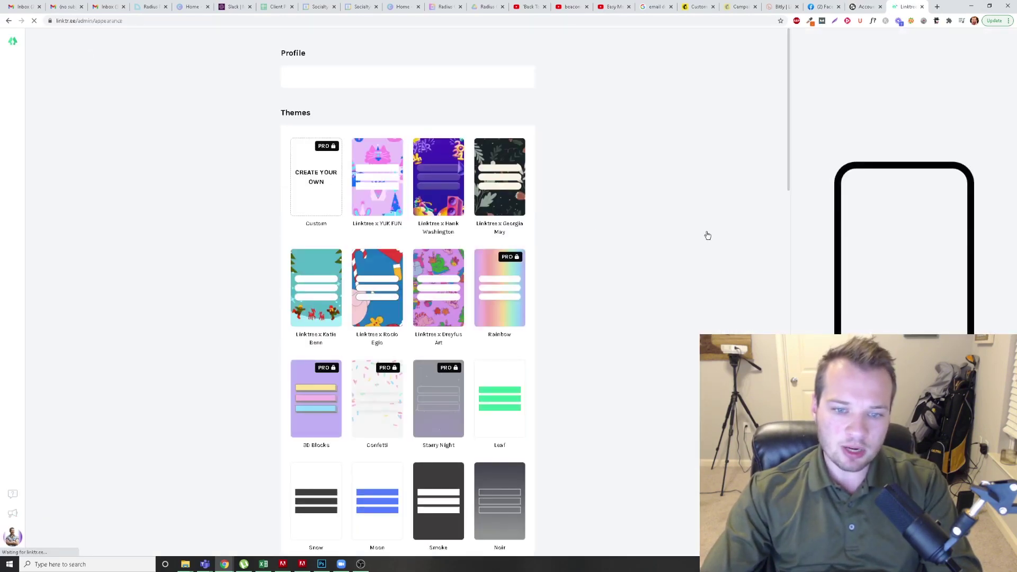
scroll(472, 357, down, 2)
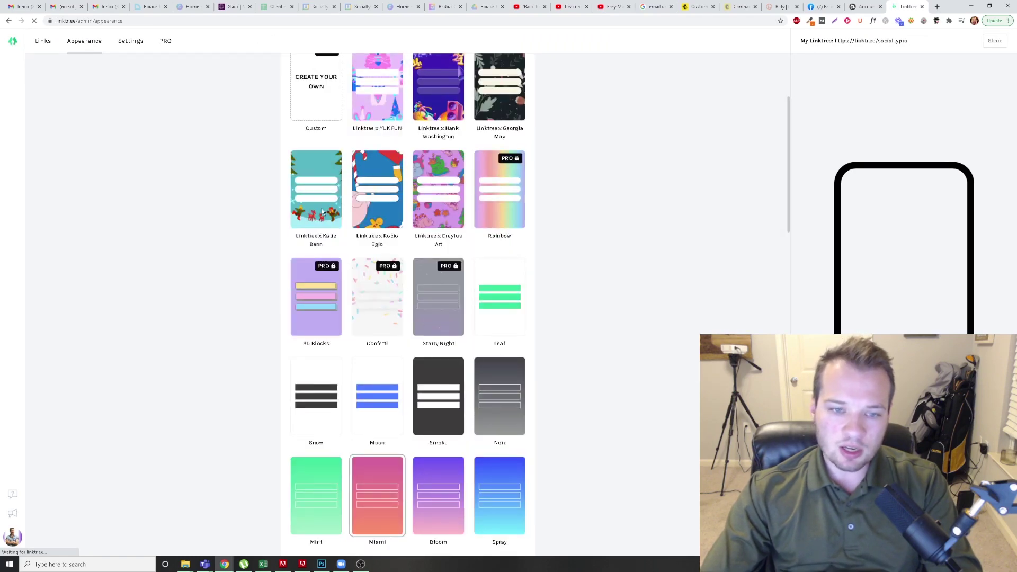
scroll(389, 245, down, 1)
scroll(439, 168, up, 3)
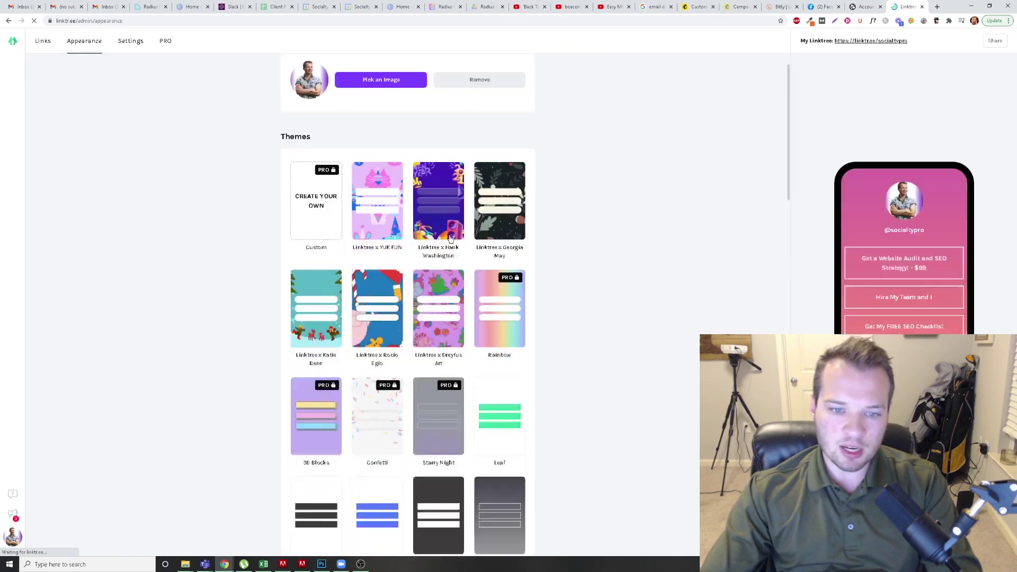
scroll(440, 167, up, 1)
click(452, 252)
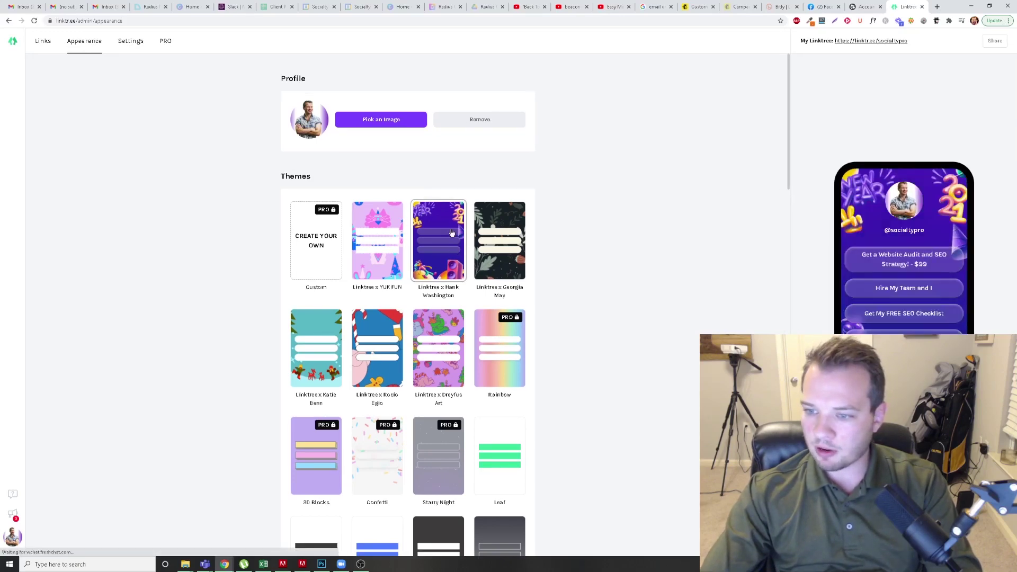
click(495, 222)
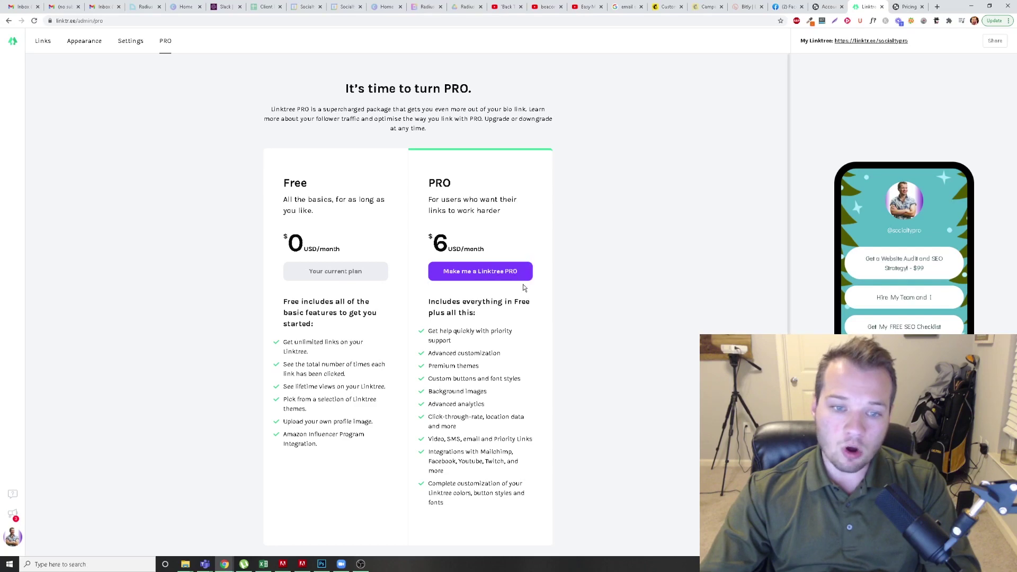
Step: Compare Beacons' pricing page against Linktree's free $0 and PRO $6/month plans
key(ctrl+Tab)
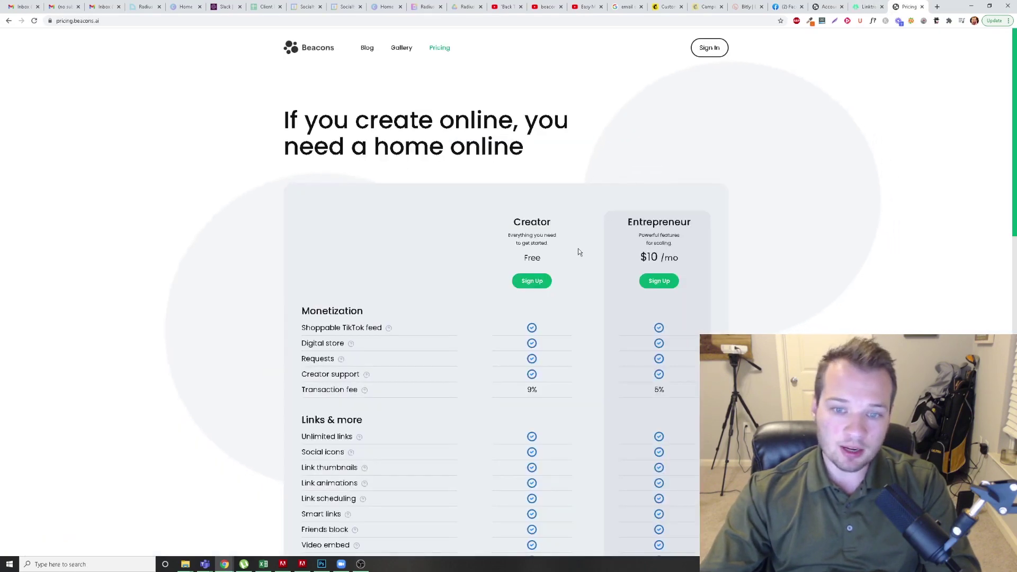
scroll(577, 249, down, 9)
scroll(670, 76, up, 9)
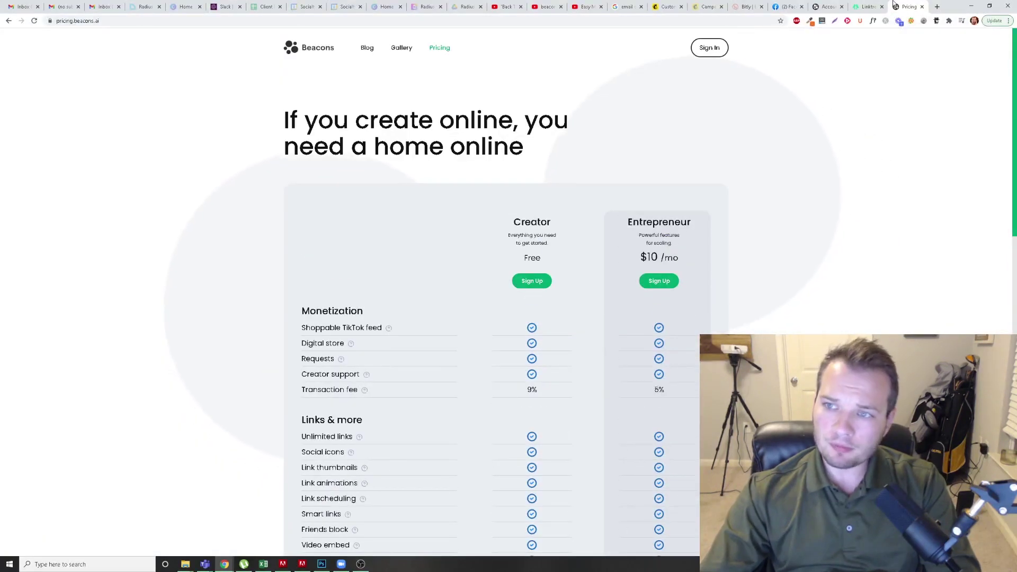
click(864, 6)
scroll(477, 238, down, 2)
drag(426, 159, 482, 162)
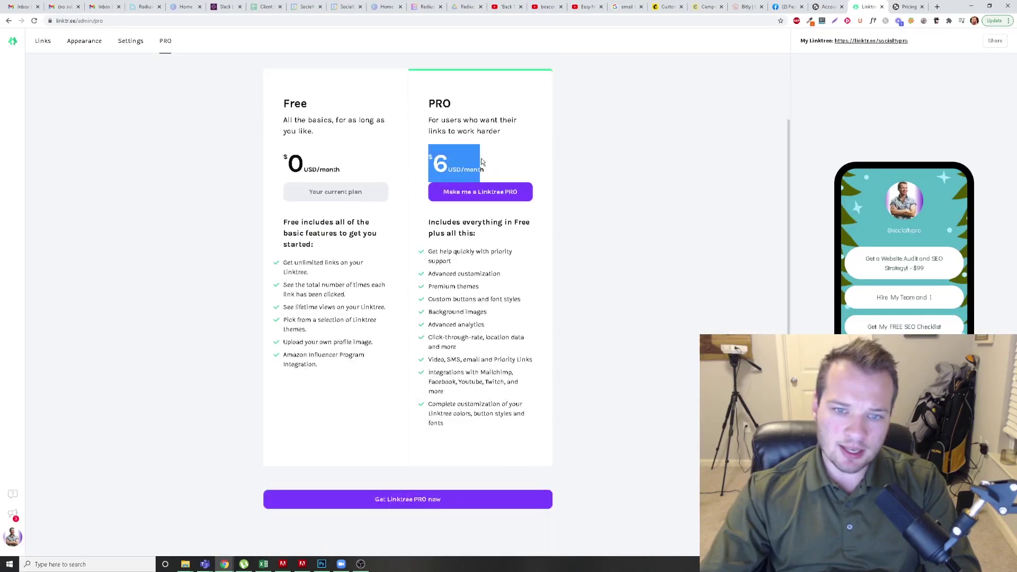
click(662, 95)
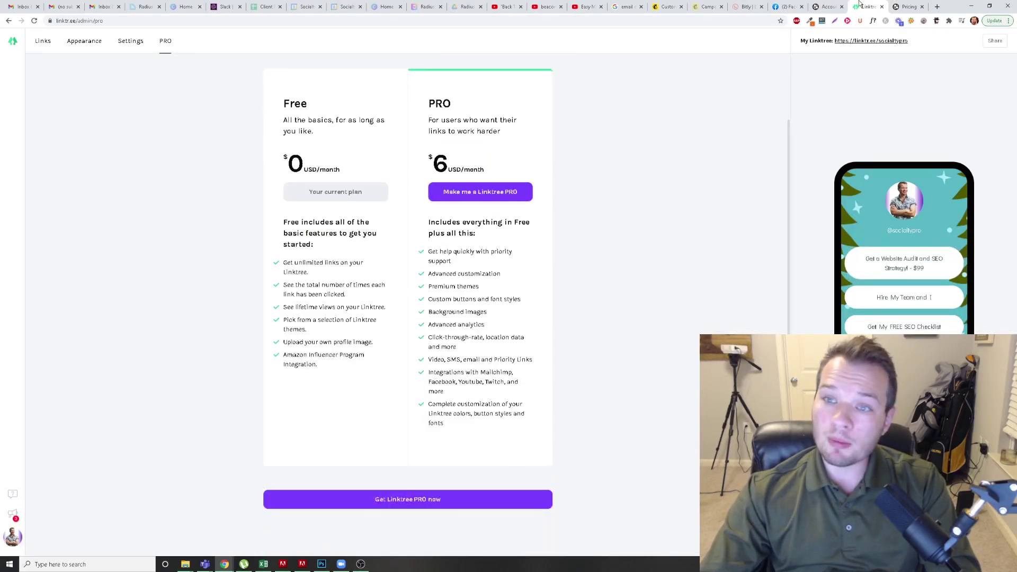
Step: Review Beacons' free Creator and $10/mo Entrepreneur plans, then go back to Linktree's PRO pricing
click(909, 6)
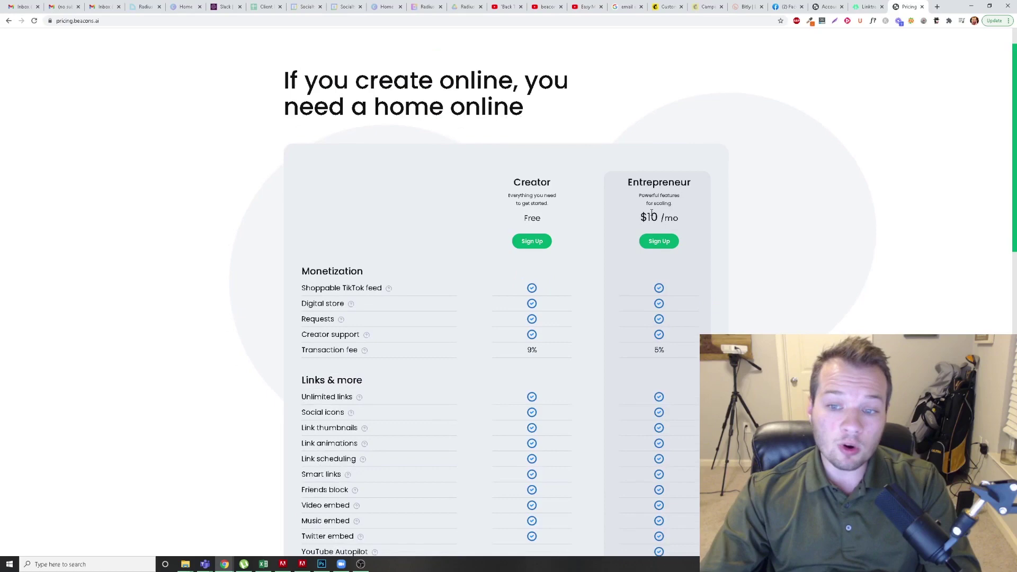
scroll(667, 238, down, 7)
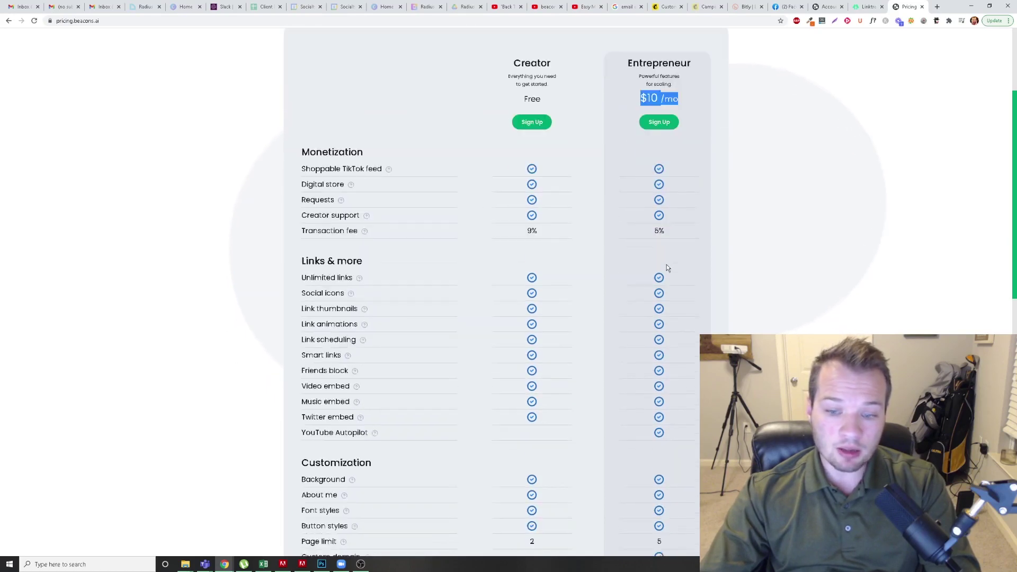
scroll(666, 167, down, 4)
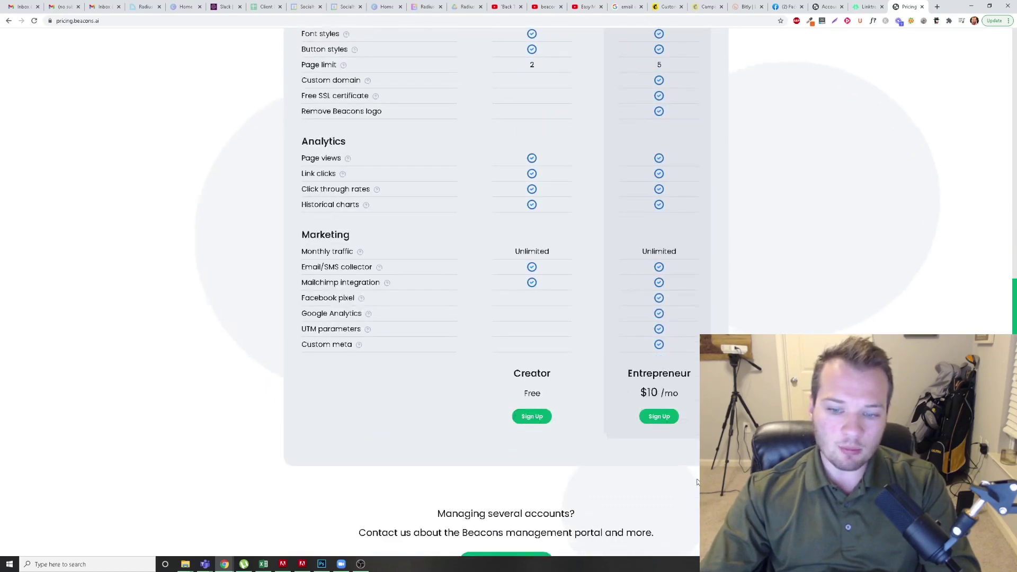
scroll(666, 167, up, 7)
scroll(666, 167, up, 5)
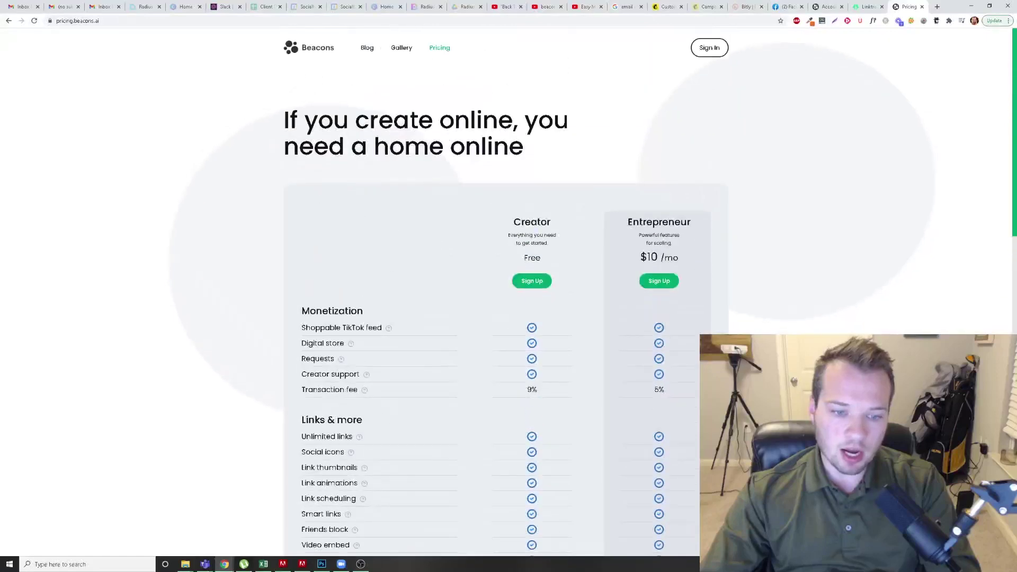
click(858, 6)
scroll(459, 383, down, 1)
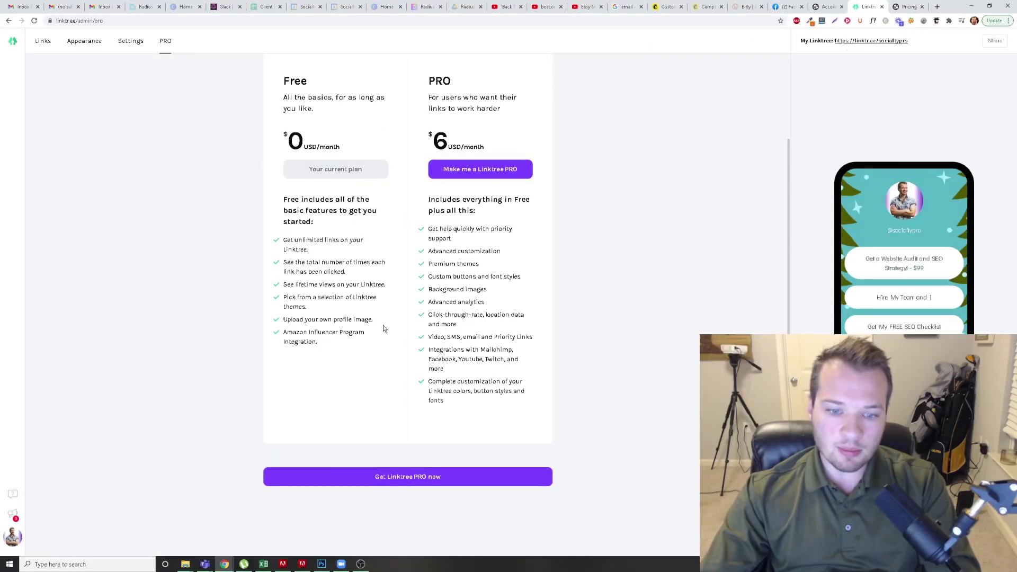
scroll(409, 343, up, 2)
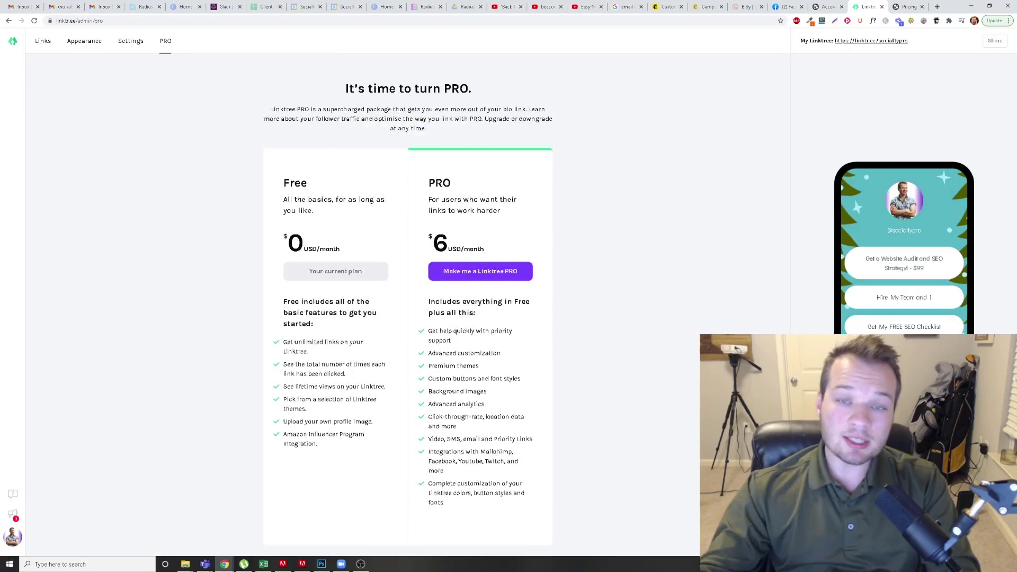
Step: Switch to Beacons and show My page's list of home page blocks
click(909, 7)
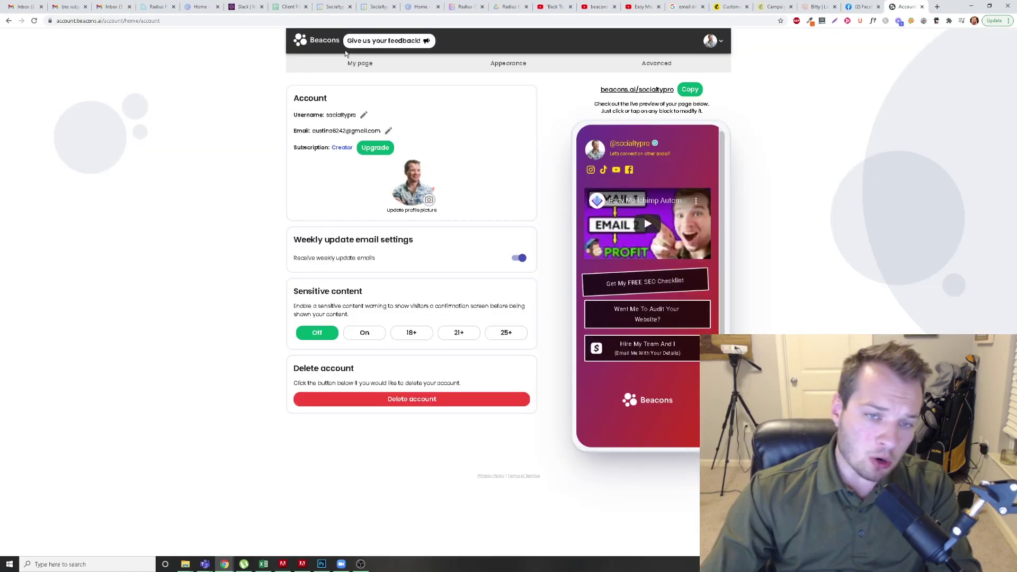
click(358, 66)
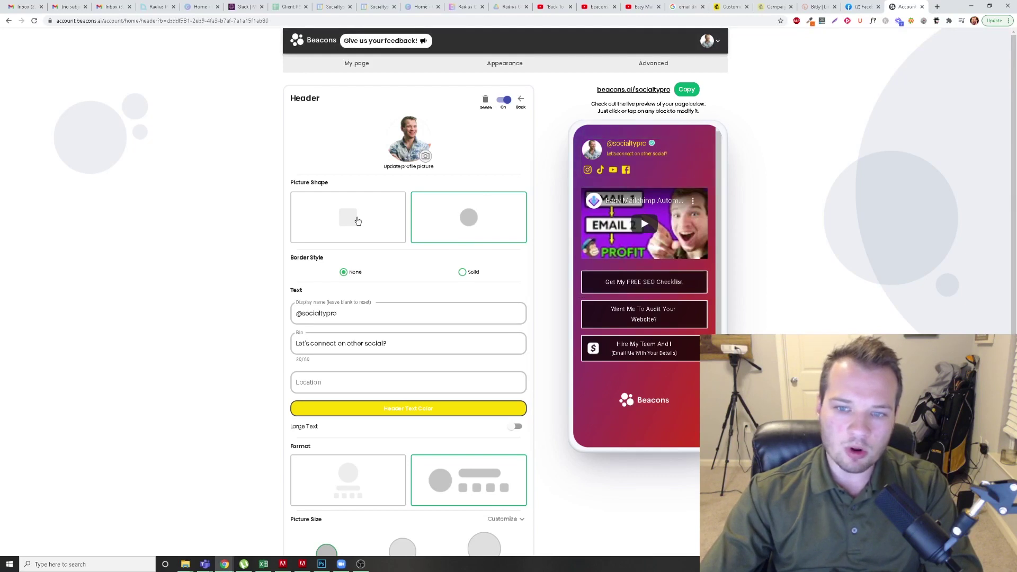
Step: Toggle the profile picture between square and circular shapes, leaving it circular
click(357, 220)
click(482, 220)
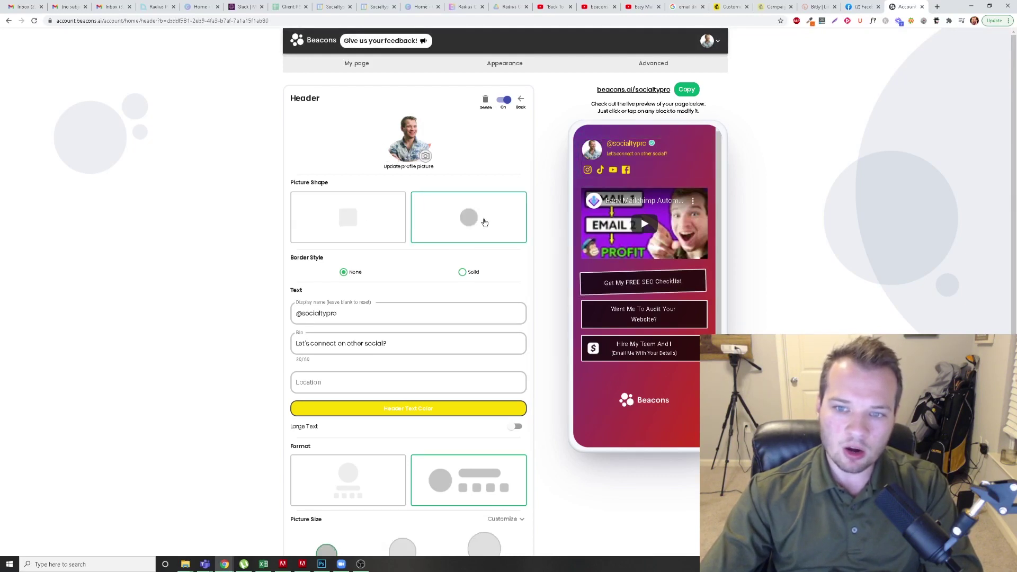
click(347, 220)
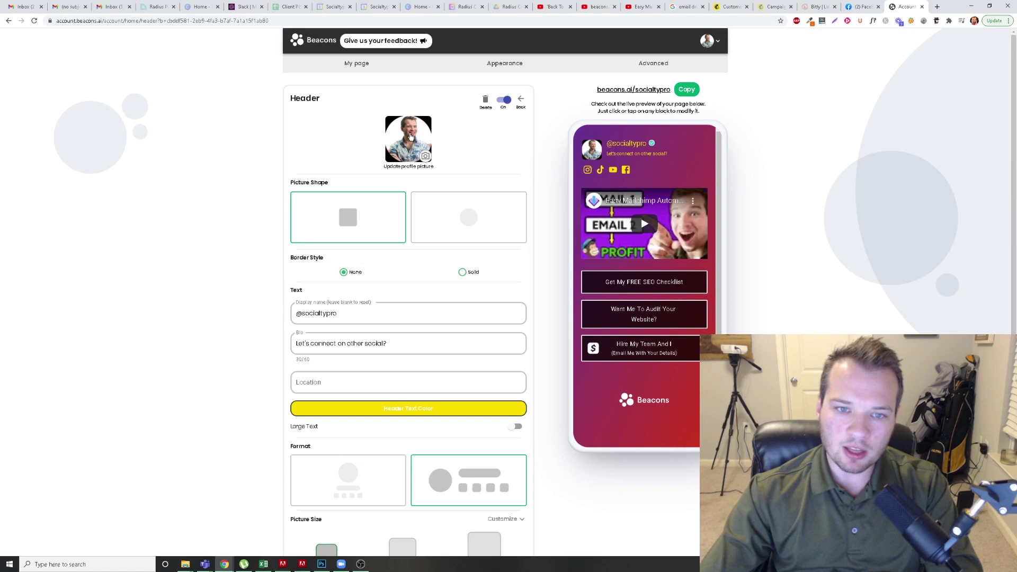
click(486, 225)
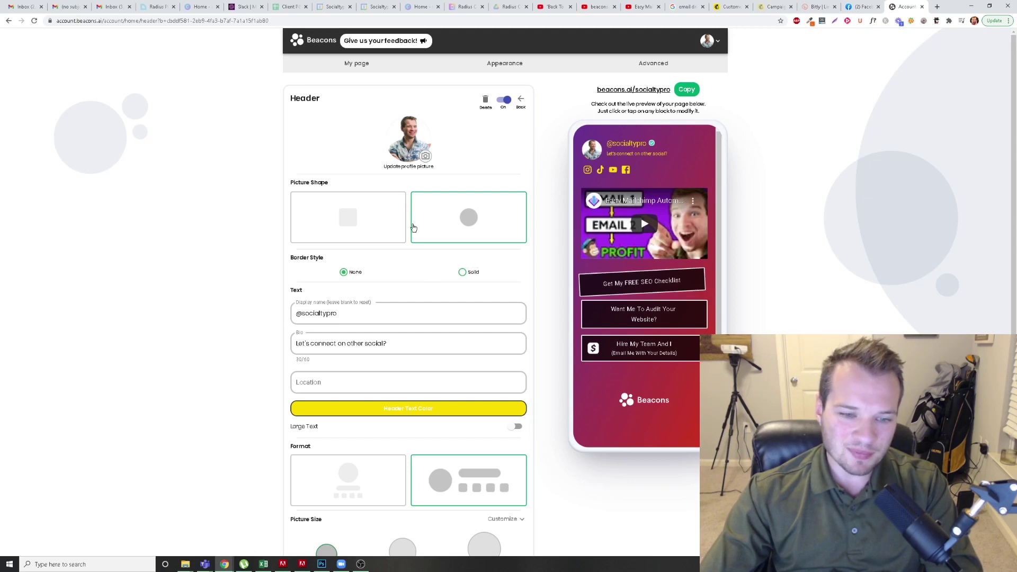
scroll(410, 225, down, 1)
Step: Select the display name and bio text, leaving both unchanged
click(297, 272)
triple_click(295, 276)
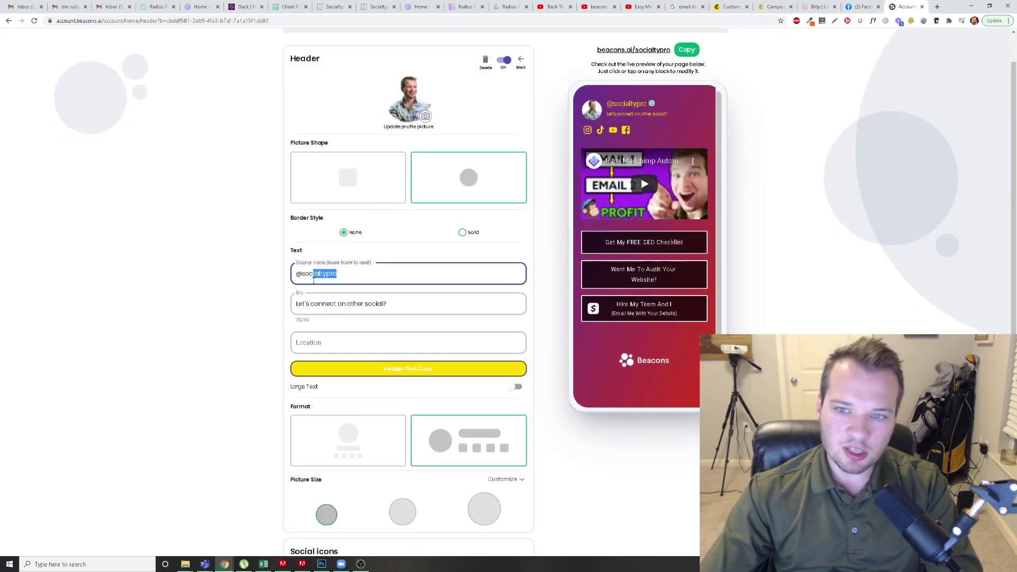
click(373, 274)
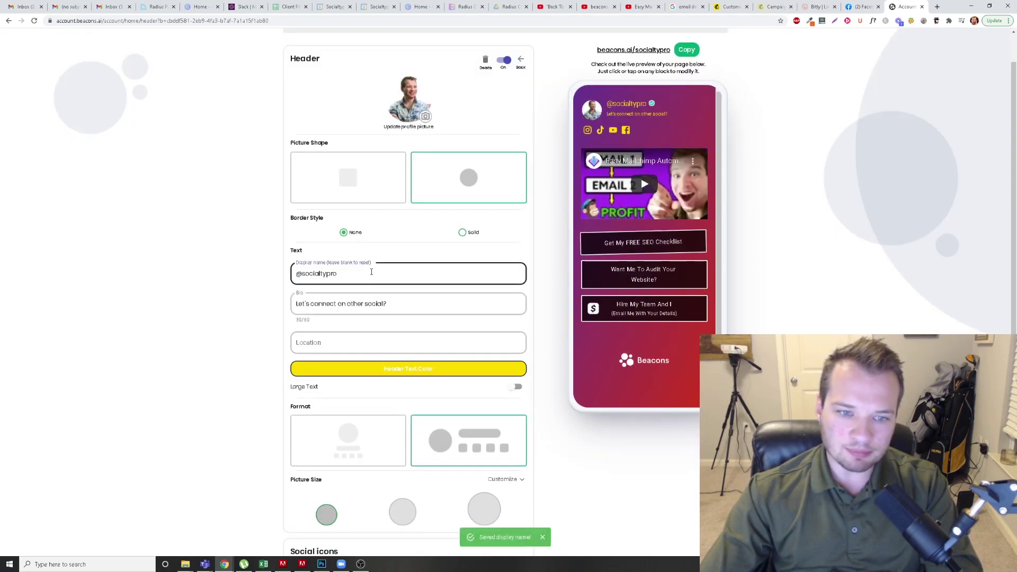
drag(377, 271, 273, 266)
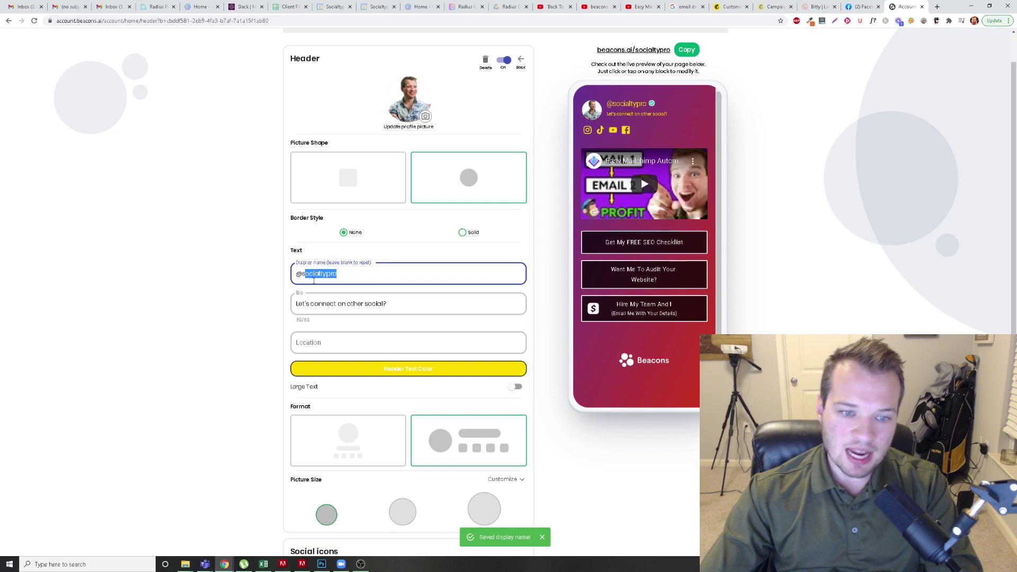
click(404, 304)
drag(404, 303, 279, 301)
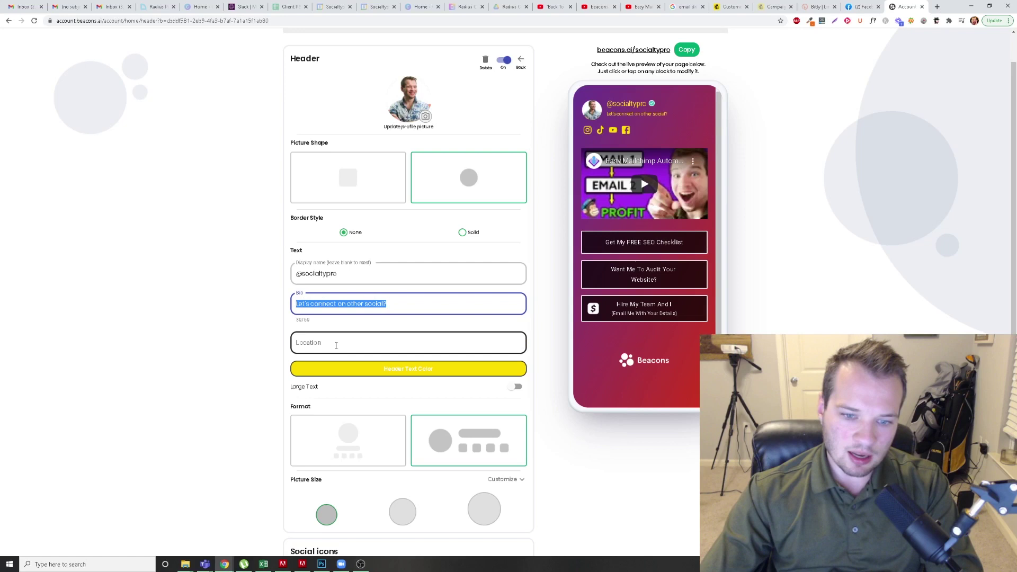
Step: Try the centred header layout, then switch back to left-aligned
scroll(358, 344, down, 1)
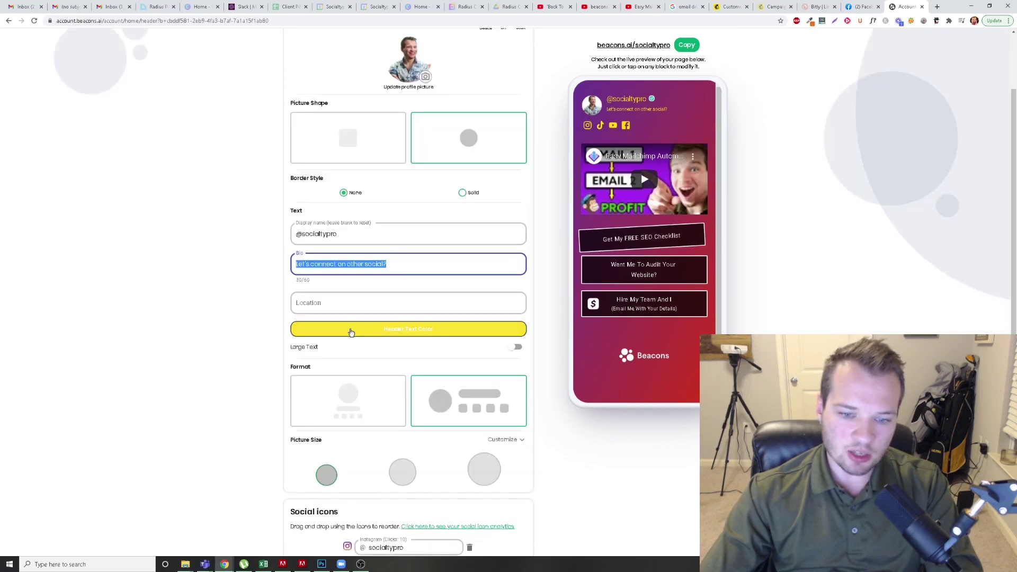
scroll(587, 441, down, 1)
click(361, 362)
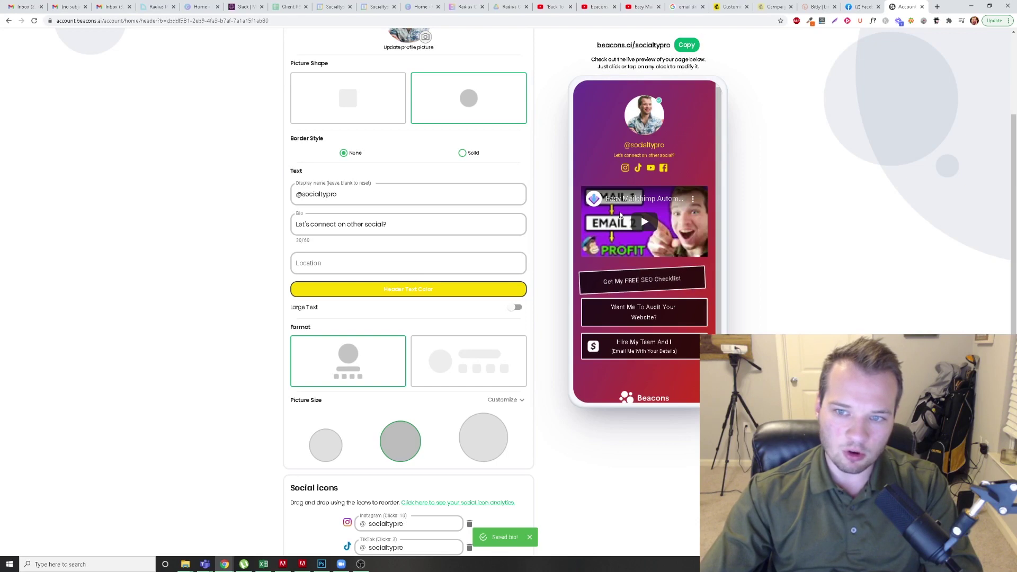
click(468, 360)
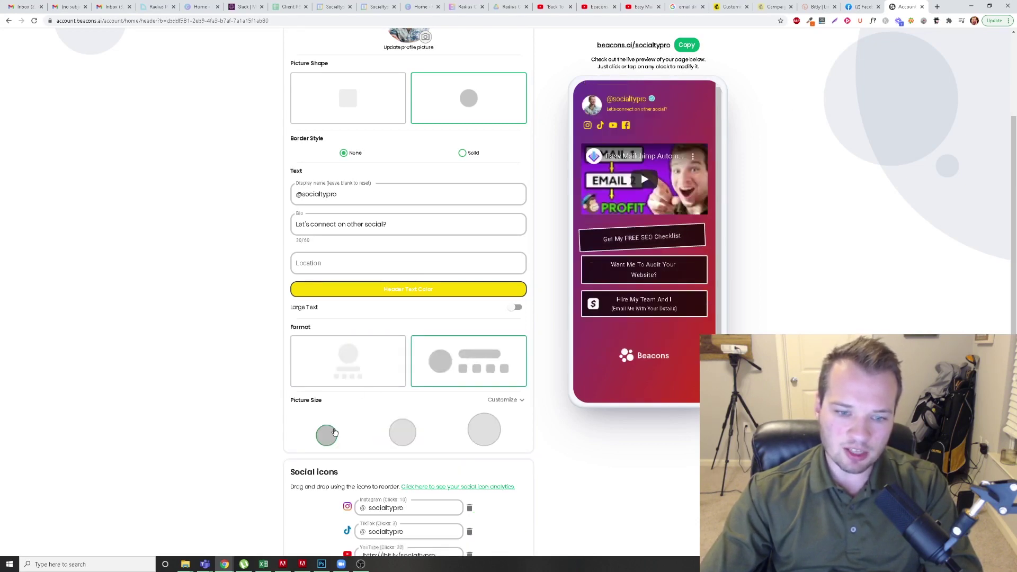
Step: Cycle the profile picture size through medium and largest, ending on smallest
click(402, 431)
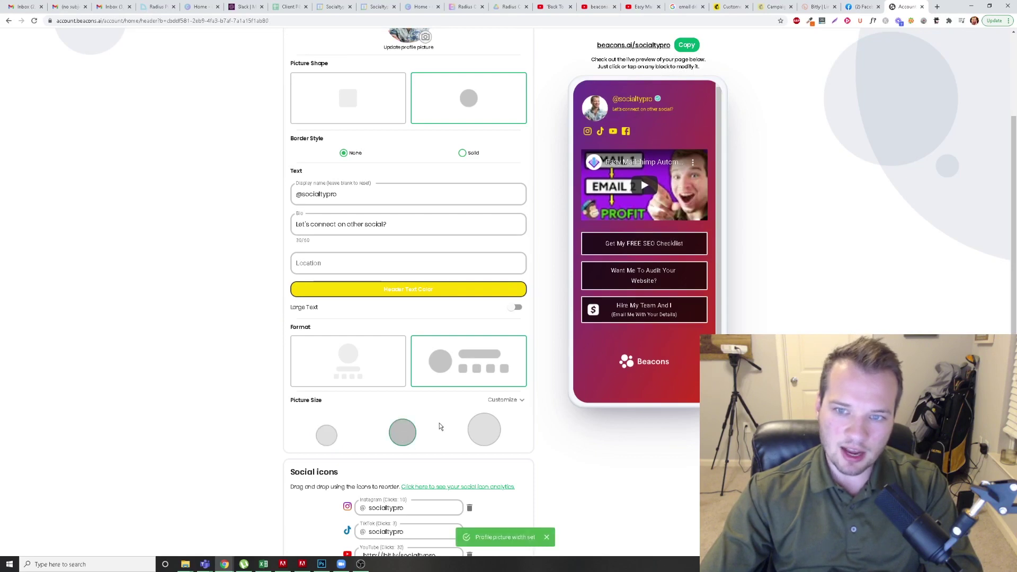
click(491, 438)
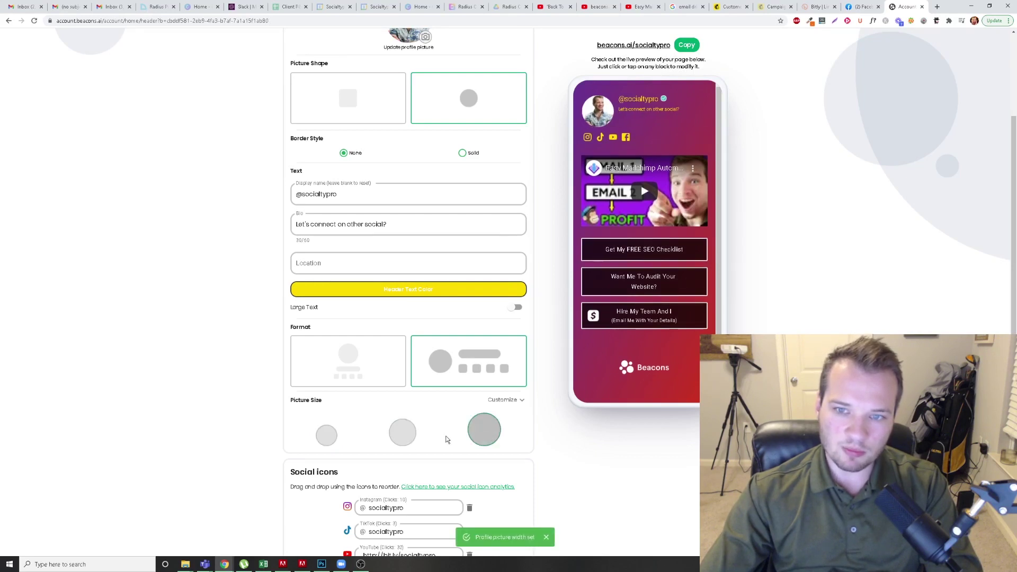
click(326, 434)
scroll(339, 402, down, 2)
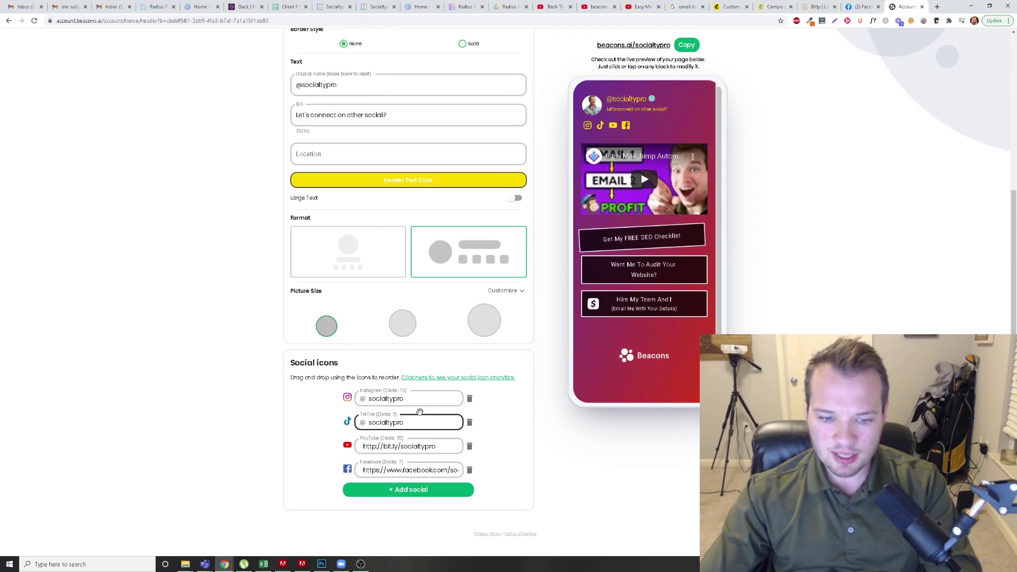
Step: Browse the social platform list under + Add social and close it without adding one
click(407, 489)
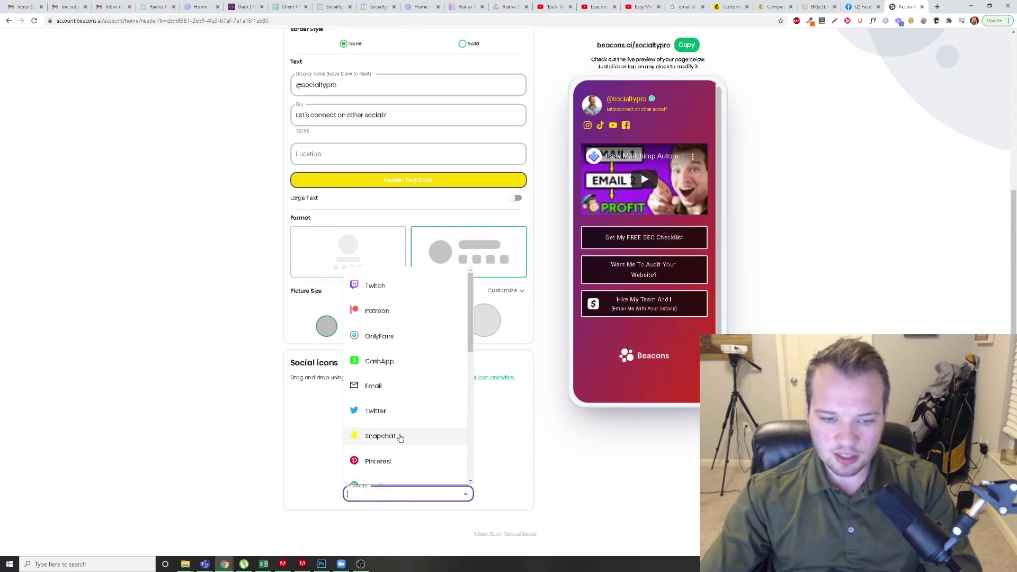
scroll(392, 323, down, 3)
scroll(409, 370, up, 5)
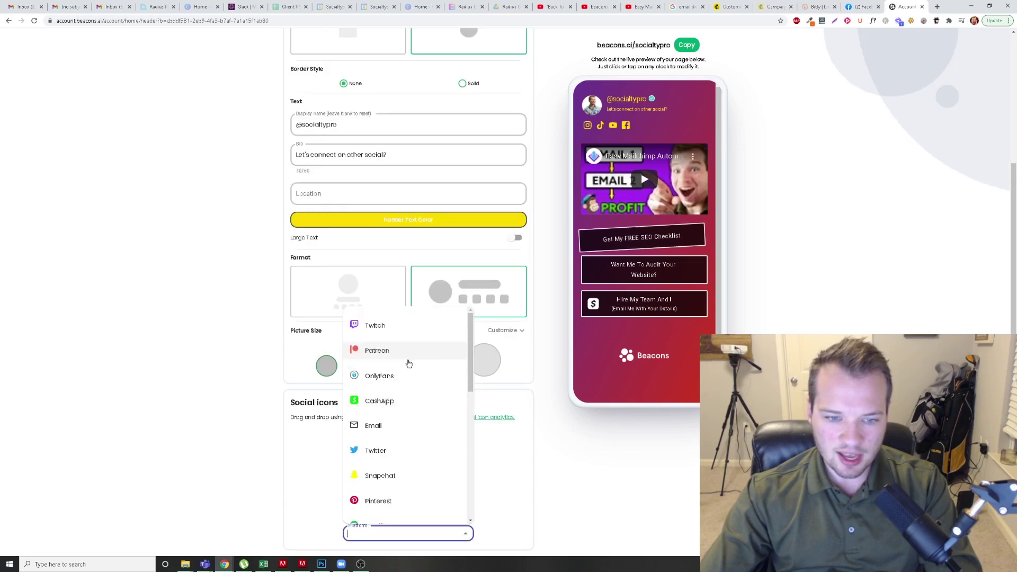
scroll(408, 365, down, 3)
scroll(391, 413, up, 5)
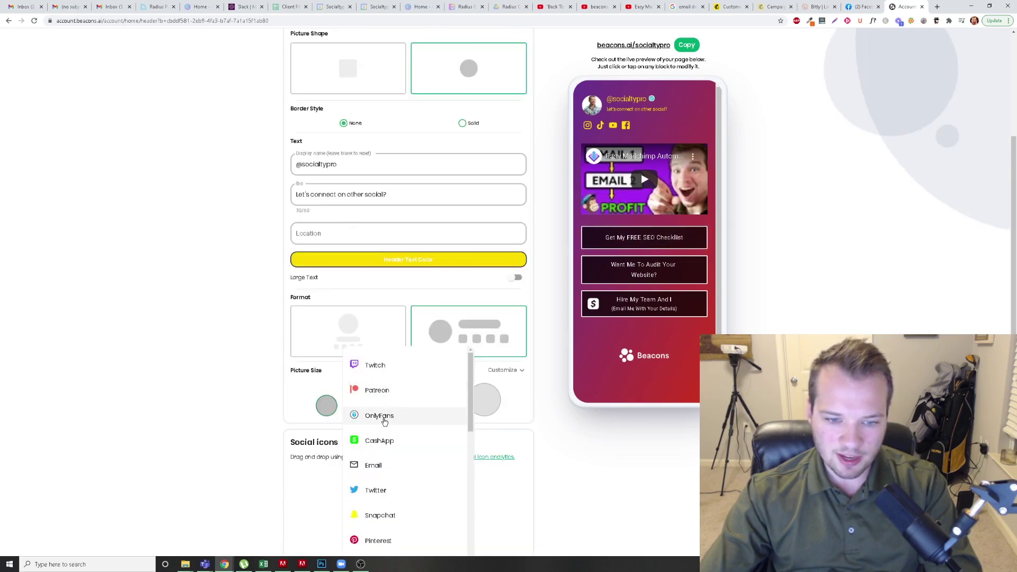
scroll(387, 421, down, 10)
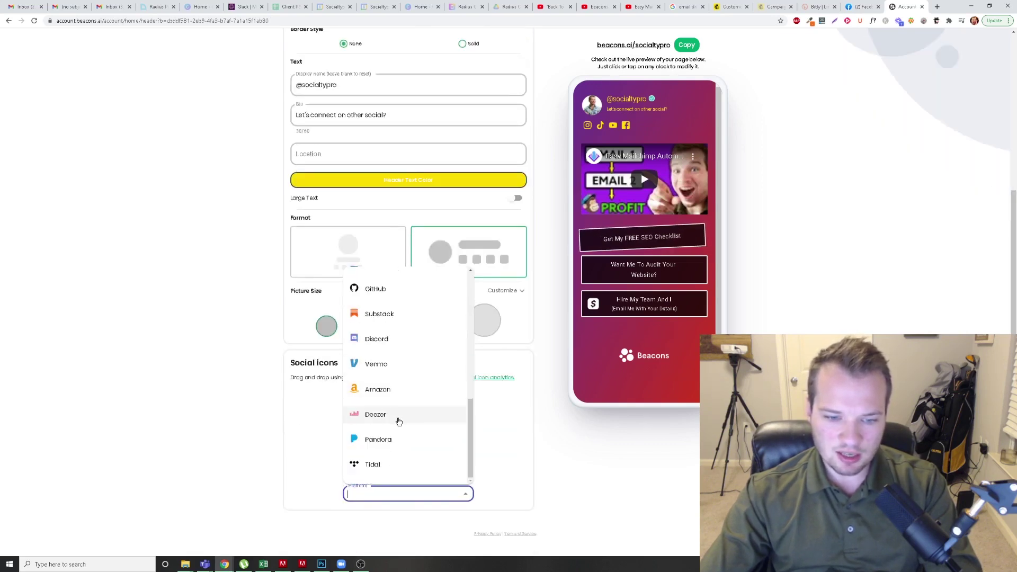
scroll(398, 421, up, 12)
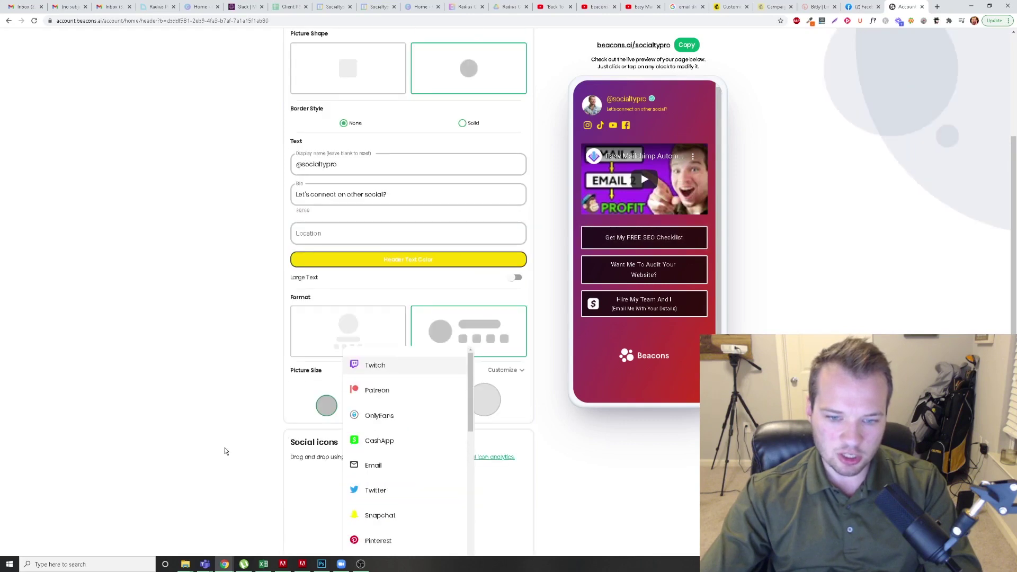
click(225, 451)
scroll(536, 436, up, 3)
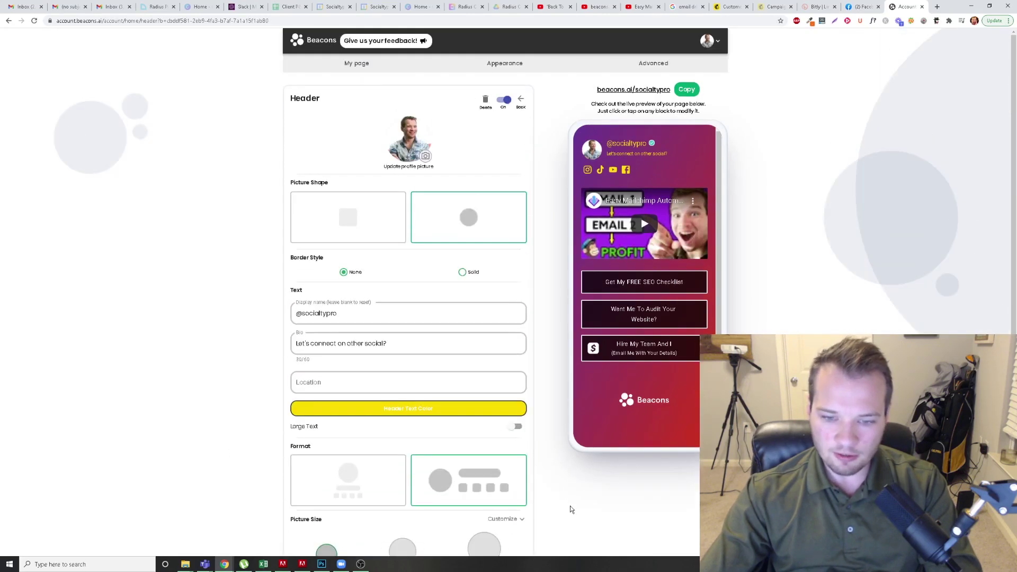
Step: Open the Videos block, select its YouTube embed link and click away to save it
click(356, 63)
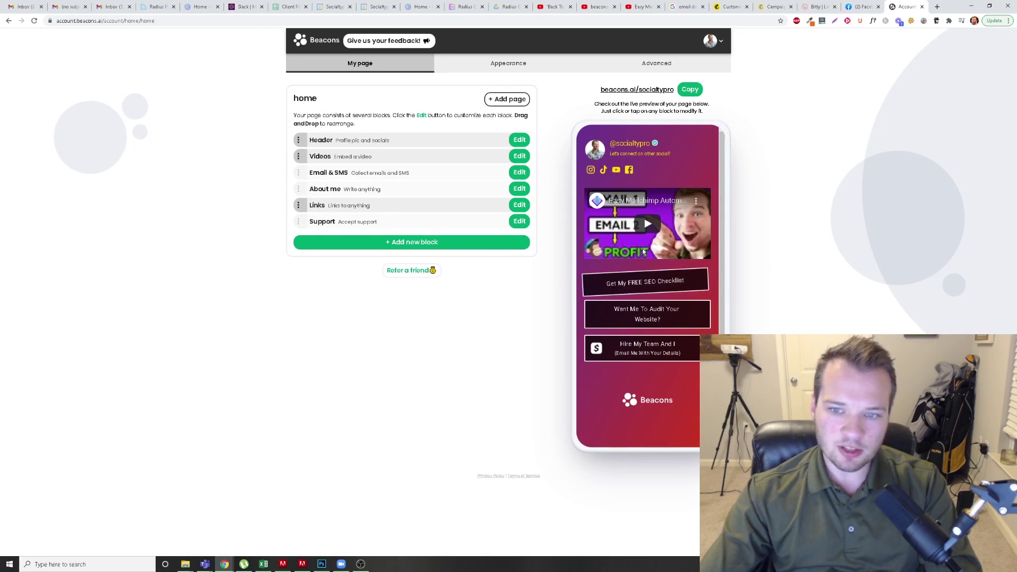
click(519, 156)
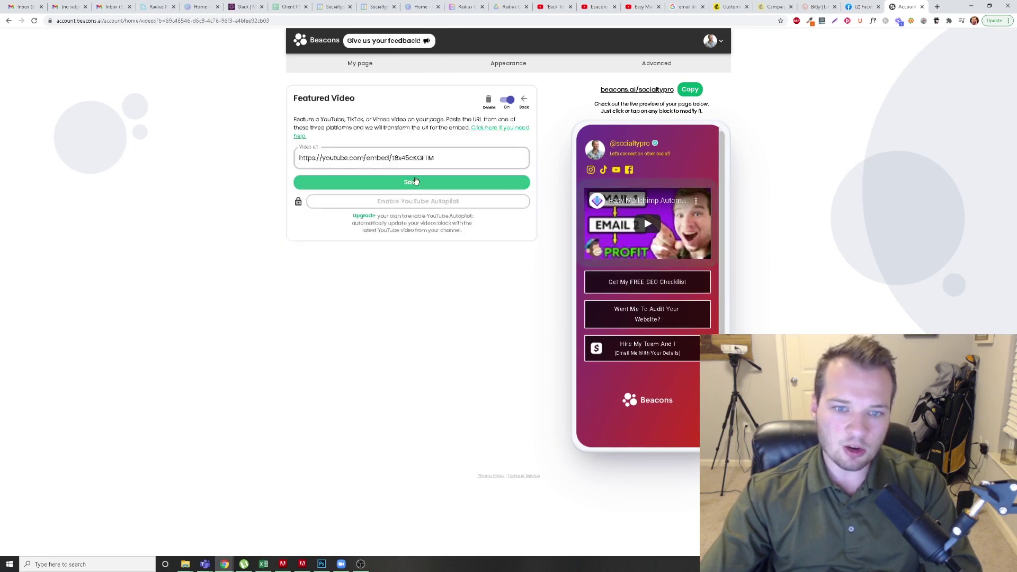
click(331, 158)
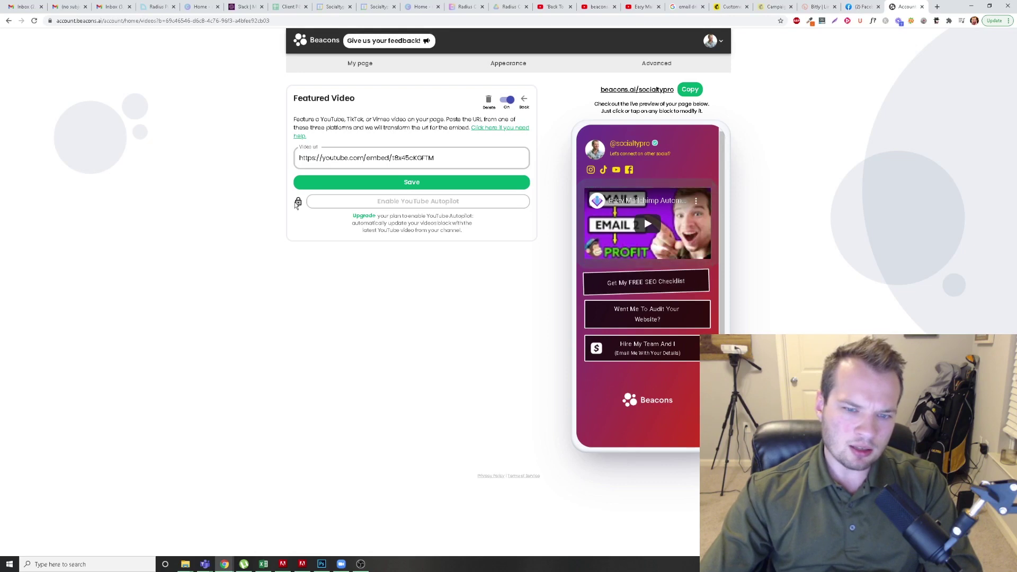
drag(344, 157, 296, 157)
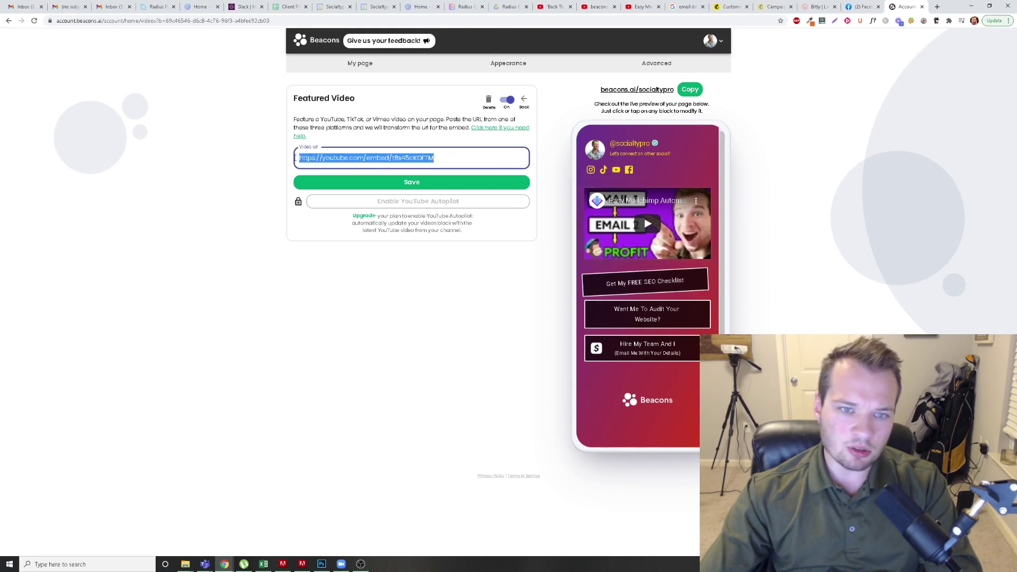
double_click(349, 119)
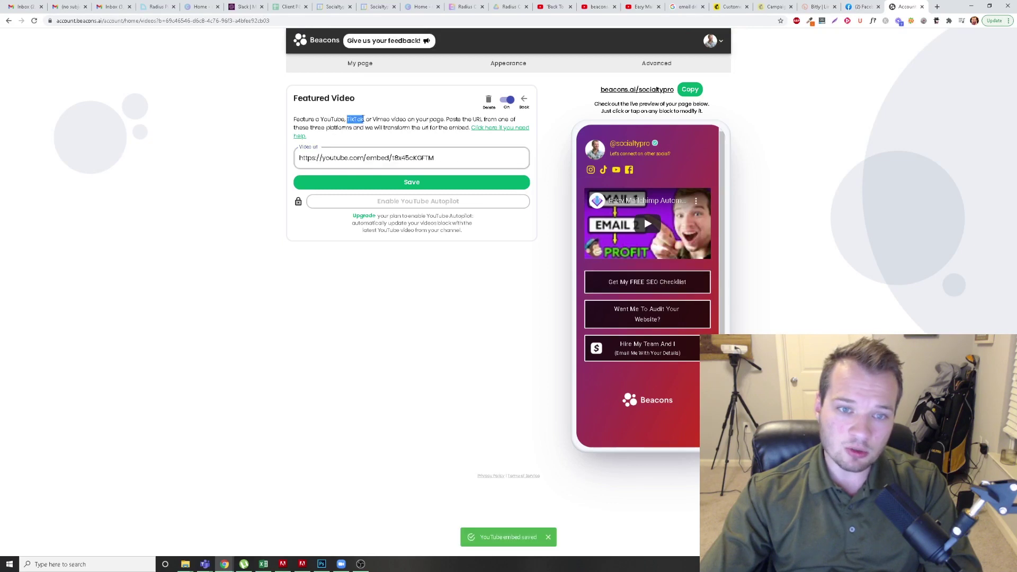
drag(347, 120, 363, 116)
click(384, 162)
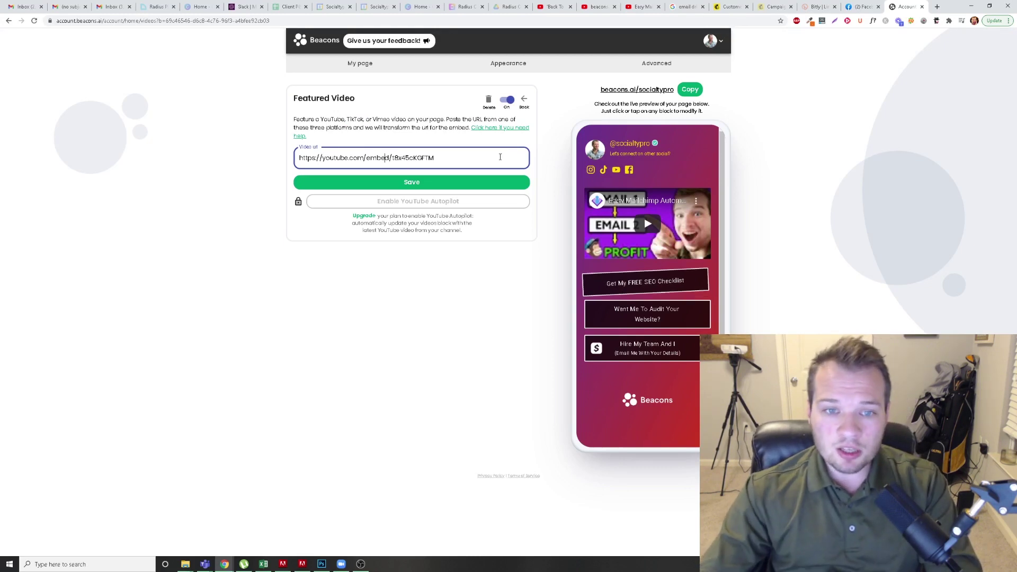
drag(435, 158, 296, 157)
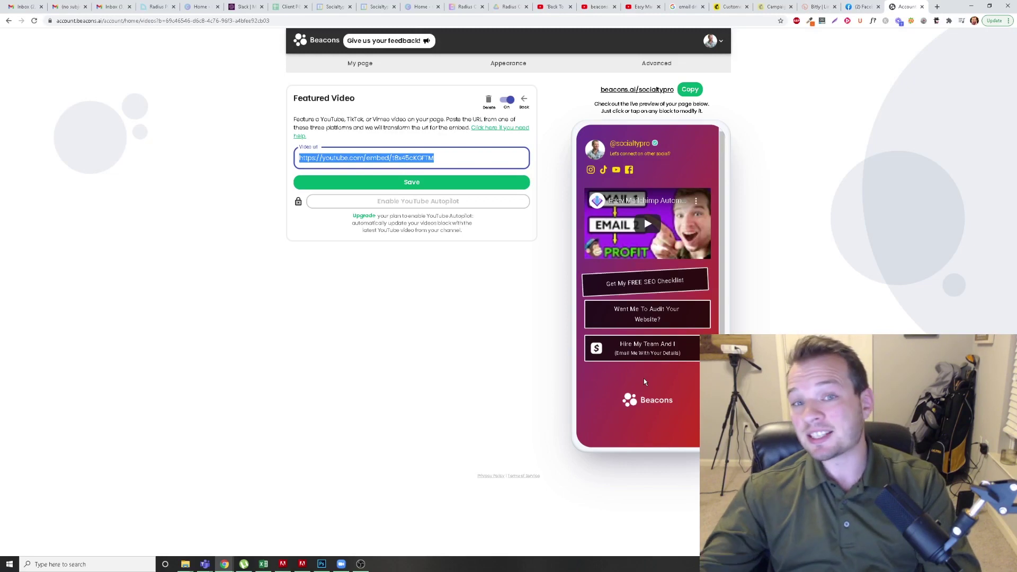
click(537, 270)
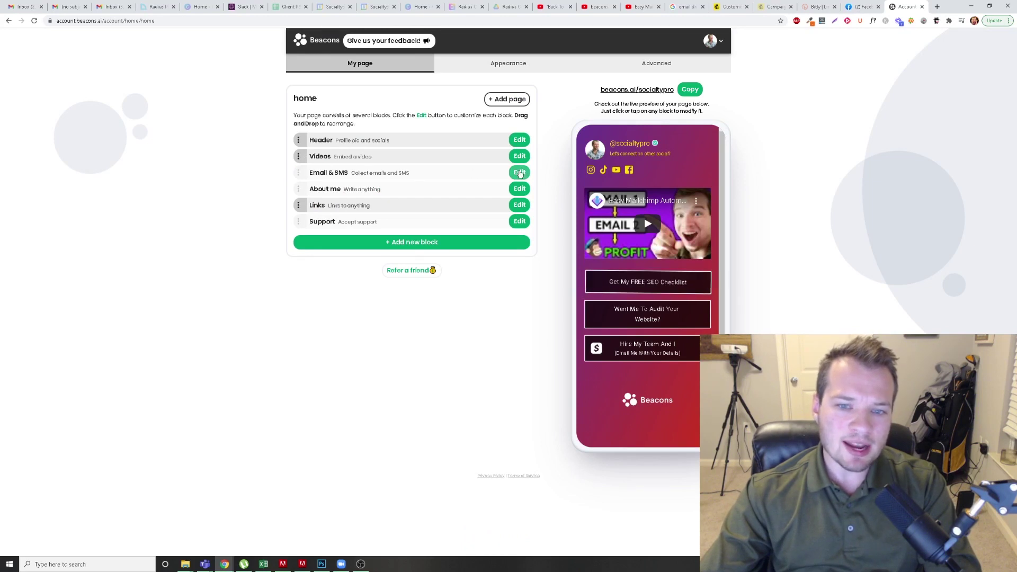
click(519, 173)
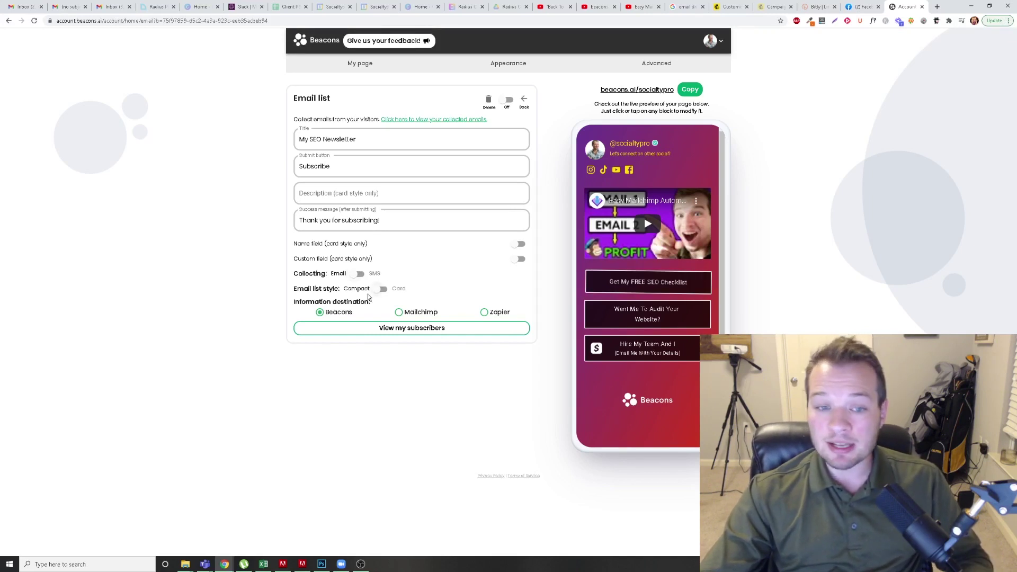
click(397, 190)
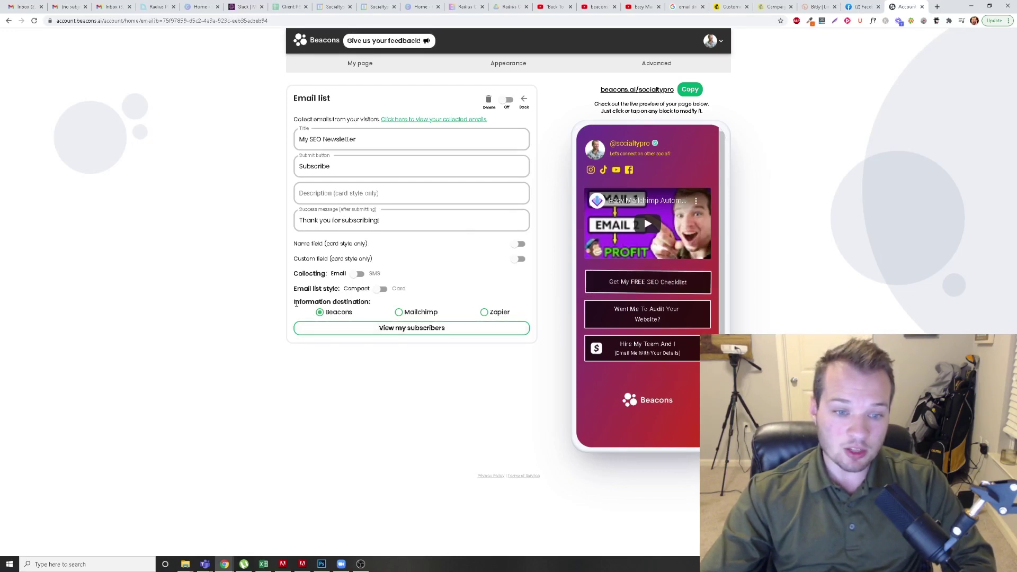
drag(296, 303, 379, 313)
click(413, 314)
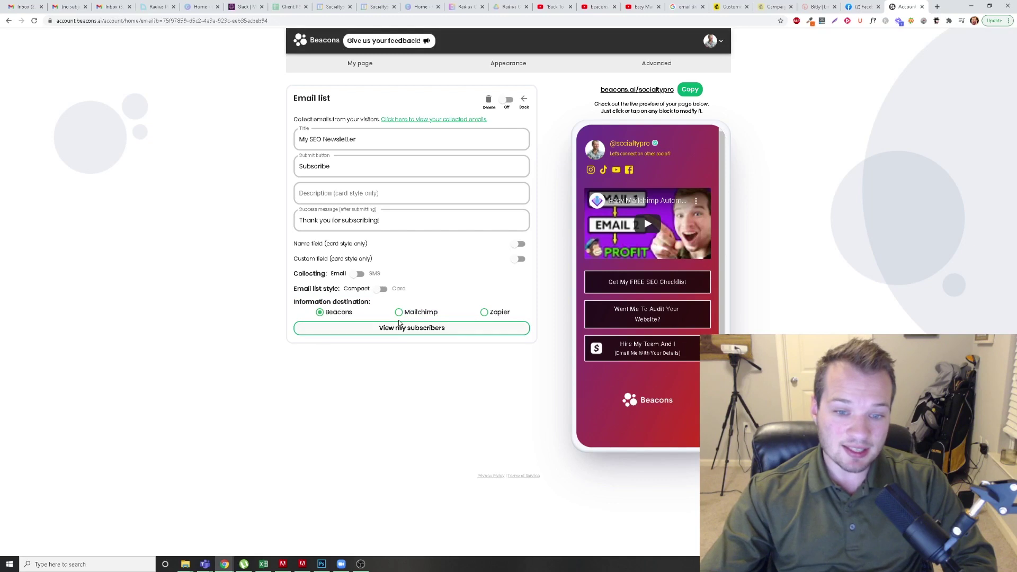
click(399, 313)
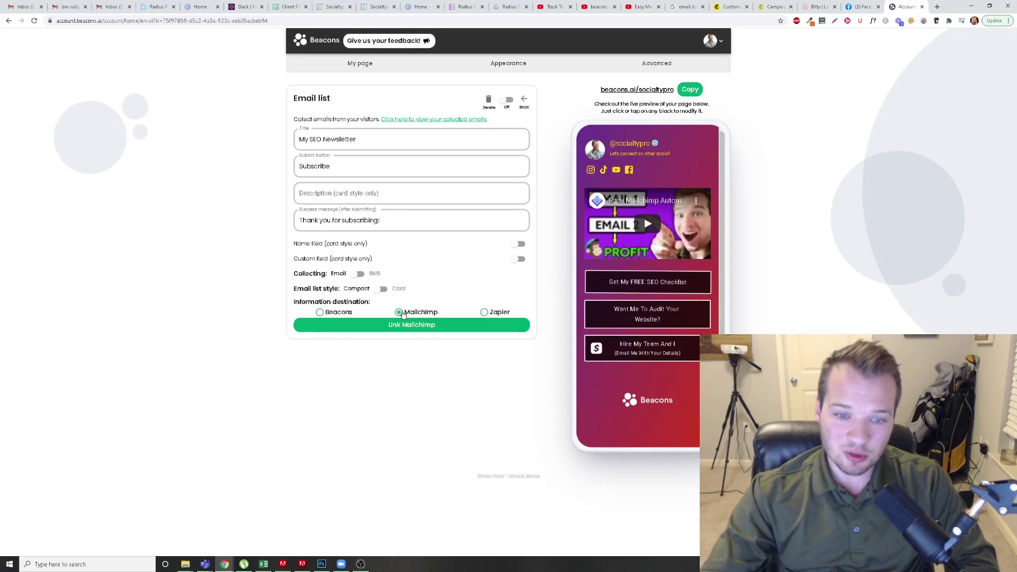
click(335, 312)
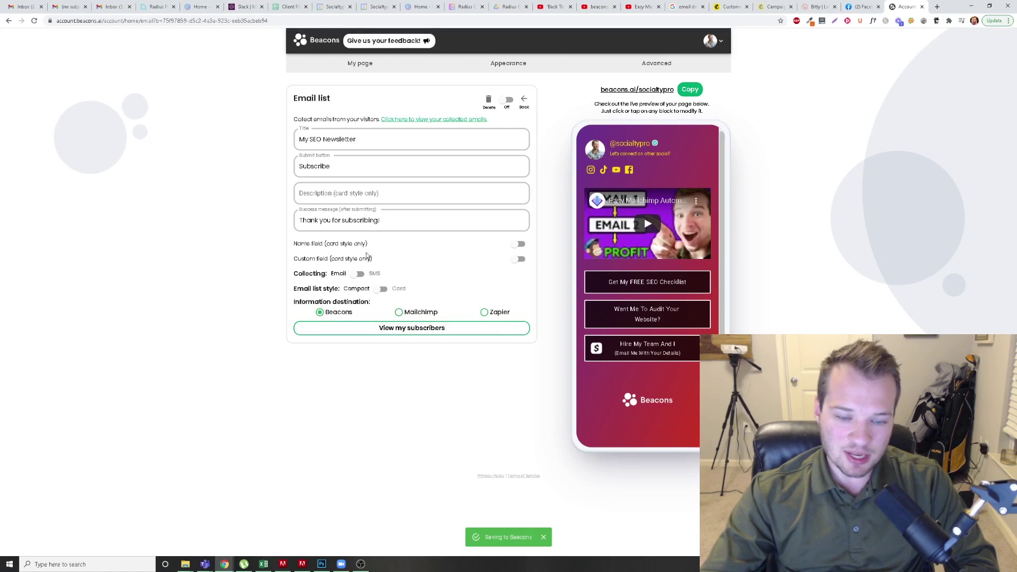
click(524, 99)
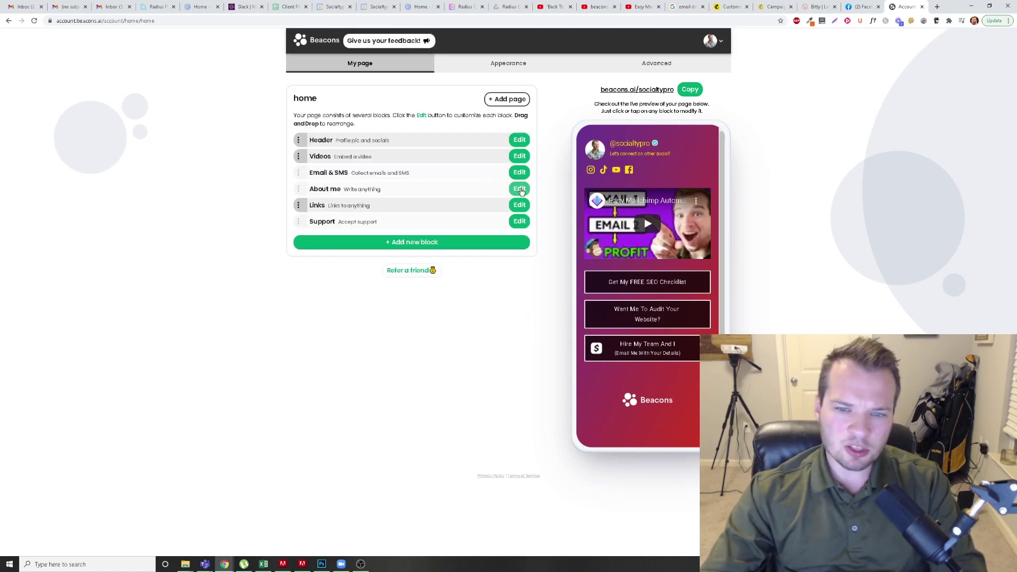
Step: Switch on the About me block, save its bio text, and return to the blocks
click(520, 190)
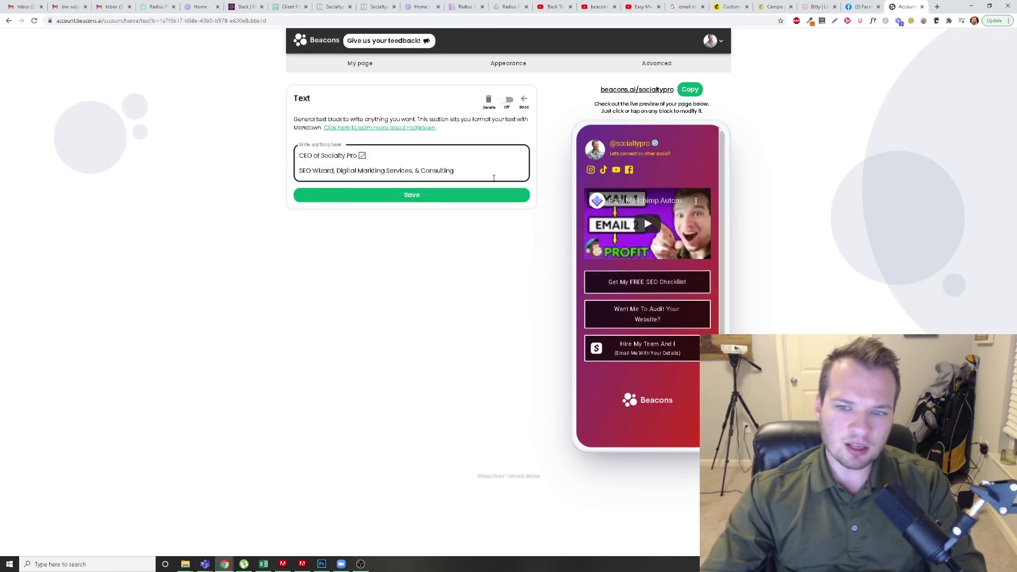
key(ctrl+a)
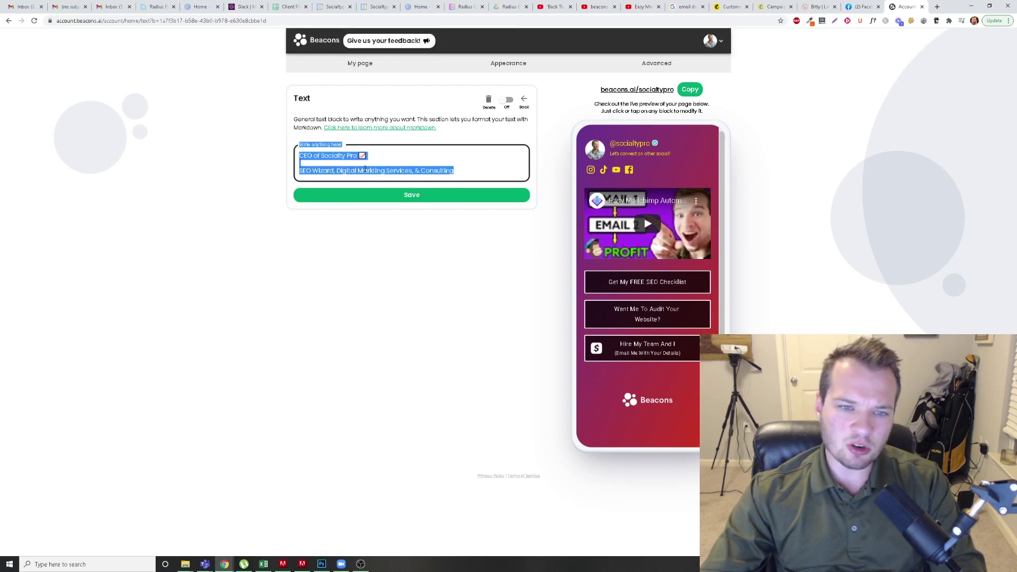
click(442, 171)
drag(441, 171, 299, 155)
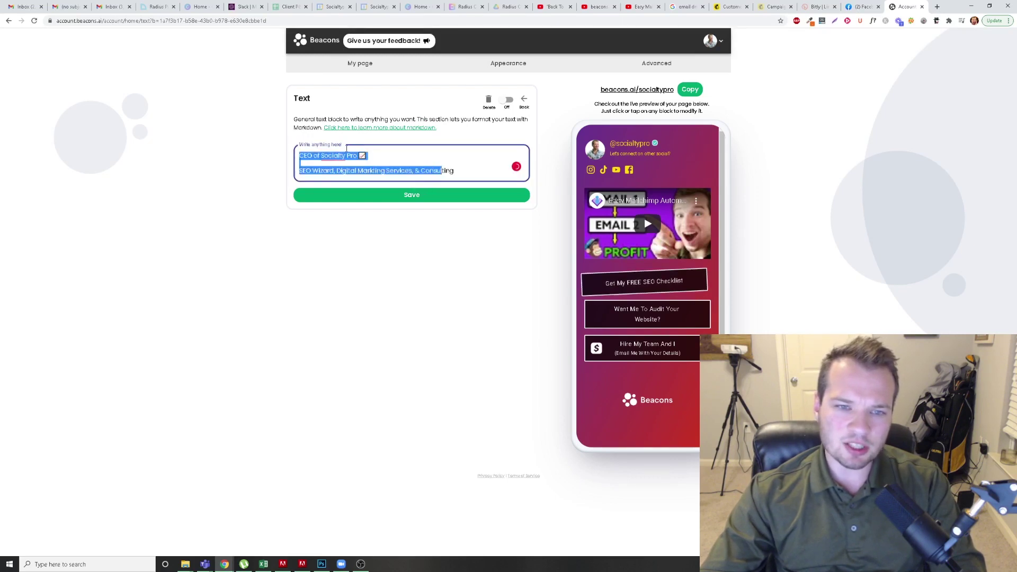
click(508, 100)
click(341, 195)
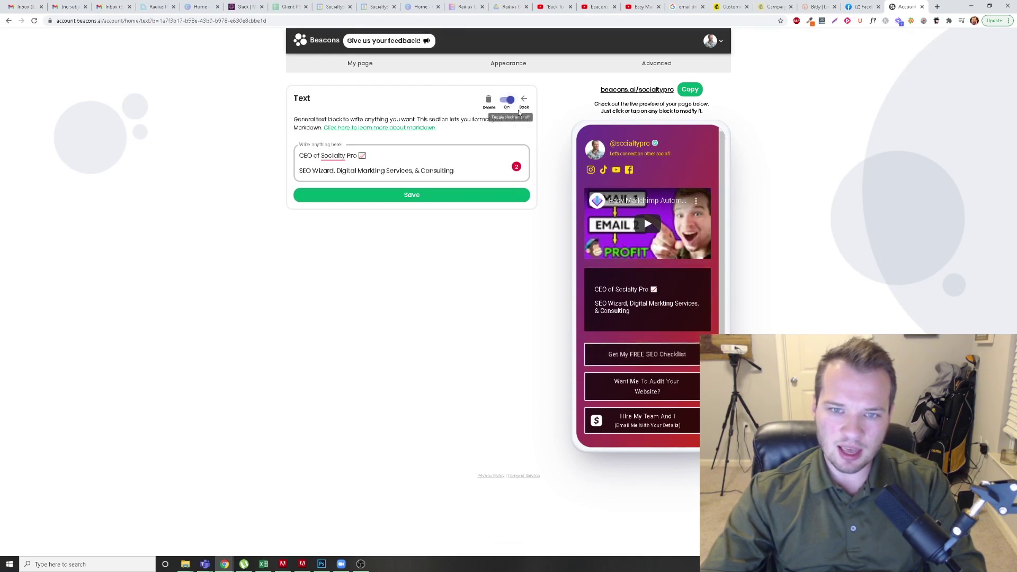
click(359, 64)
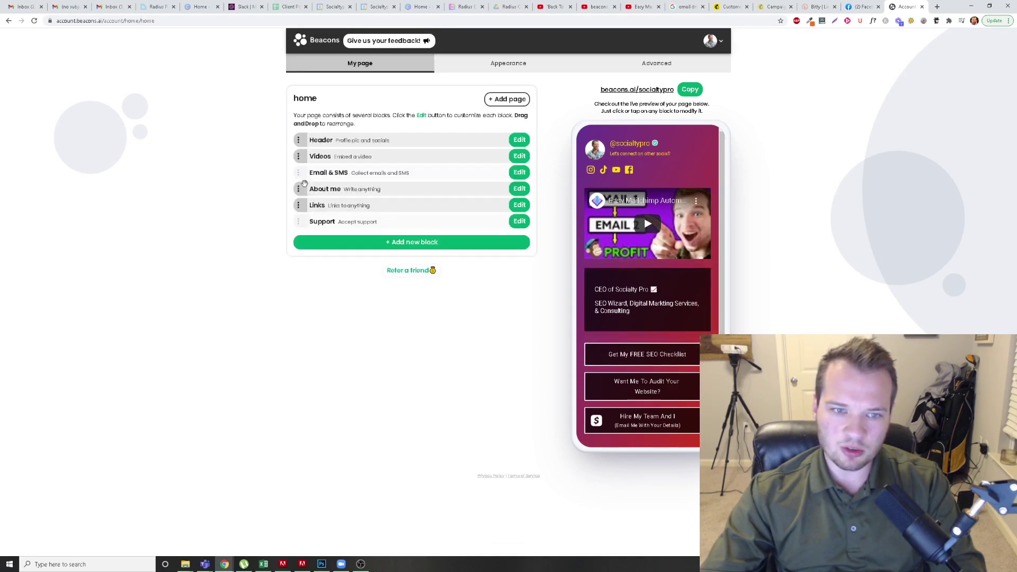
Step: Drag About me just below the Header, then switch the block off again
drag(300, 190, 359, 140)
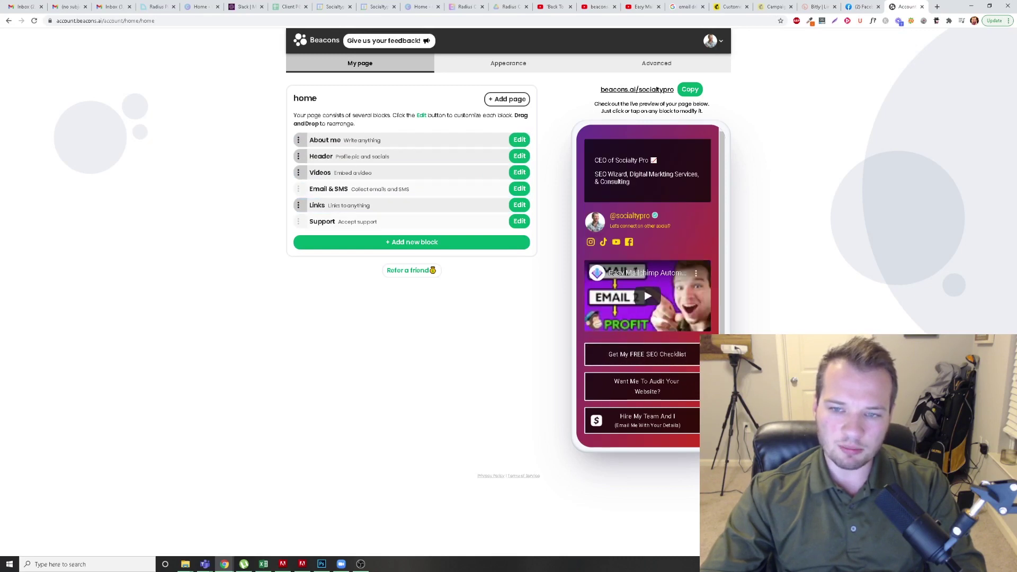
drag(298, 139, 296, 157)
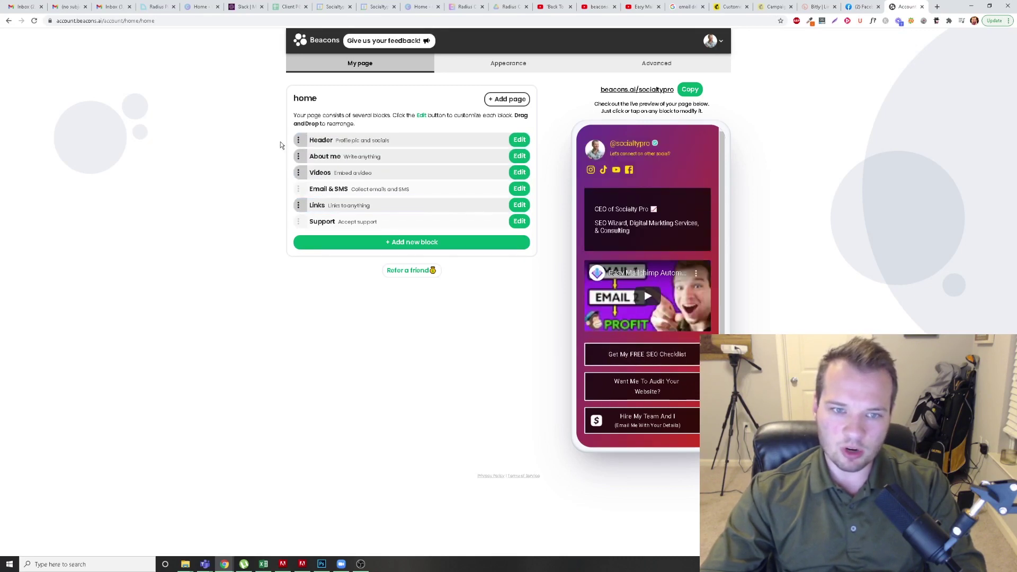
click(656, 230)
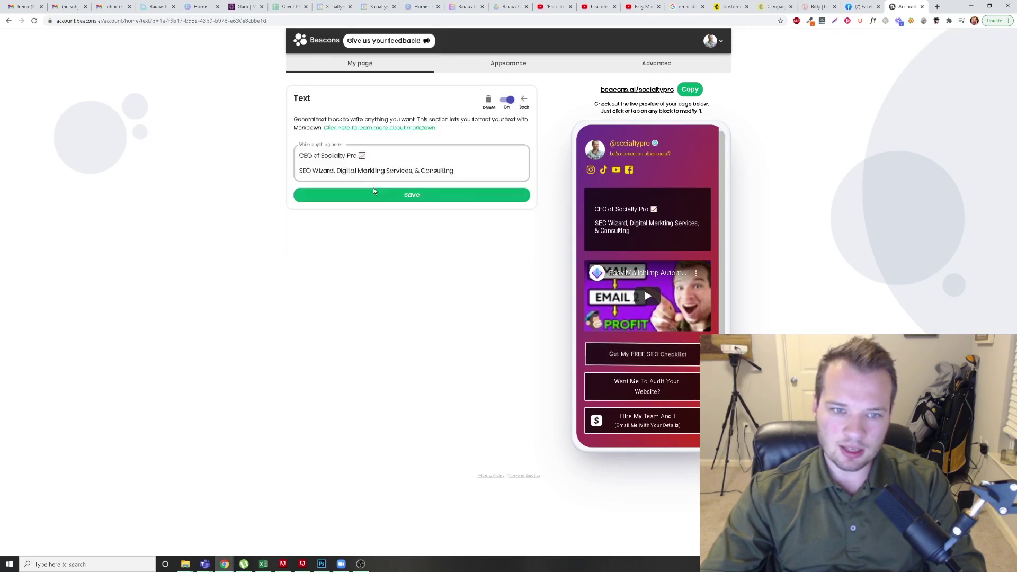
click(505, 101)
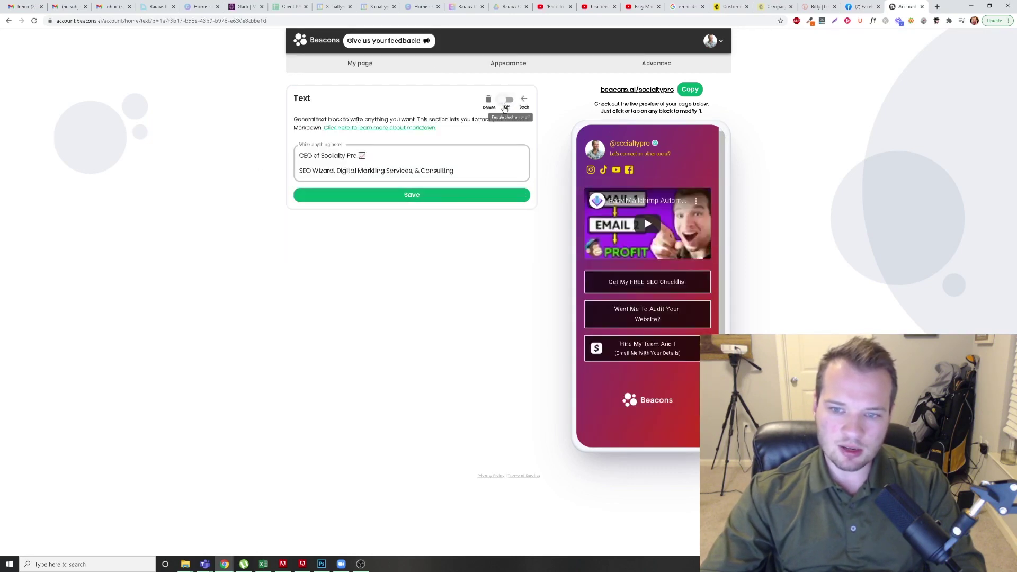
click(358, 65)
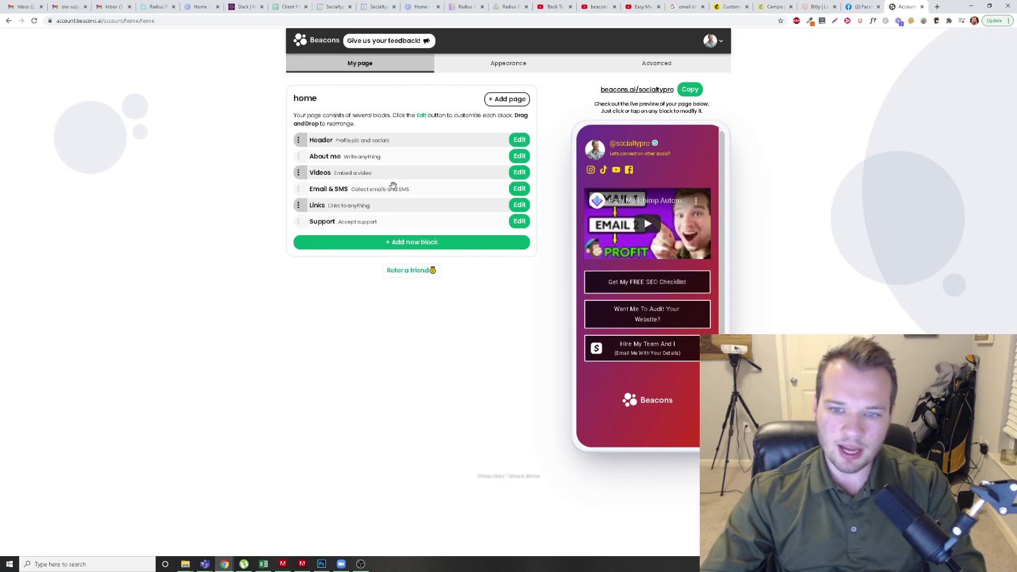
Step: Open the Links block and review the SEO Checklist, website audit and Hire My Team links
click(523, 209)
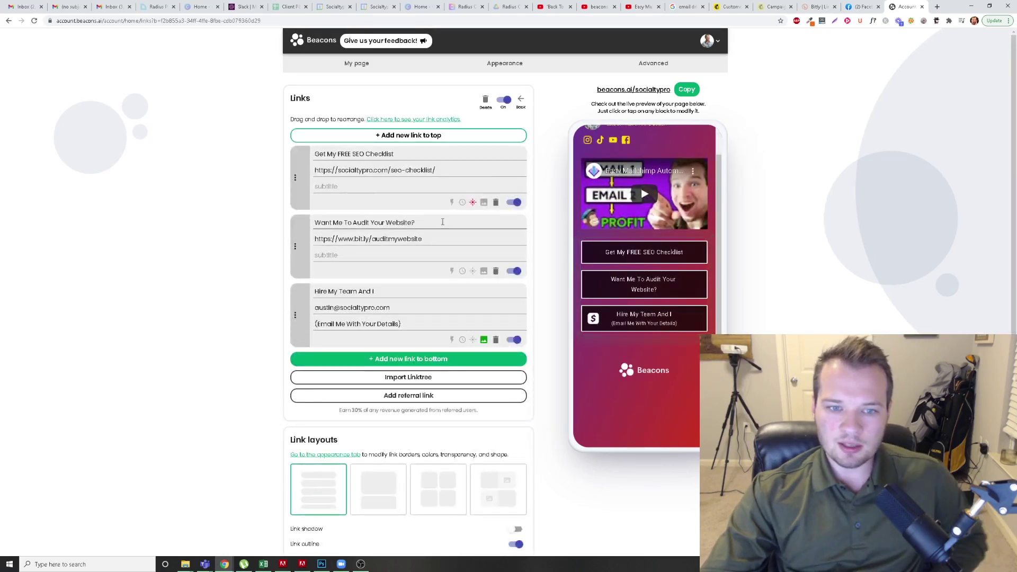
scroll(477, 317, down, 1)
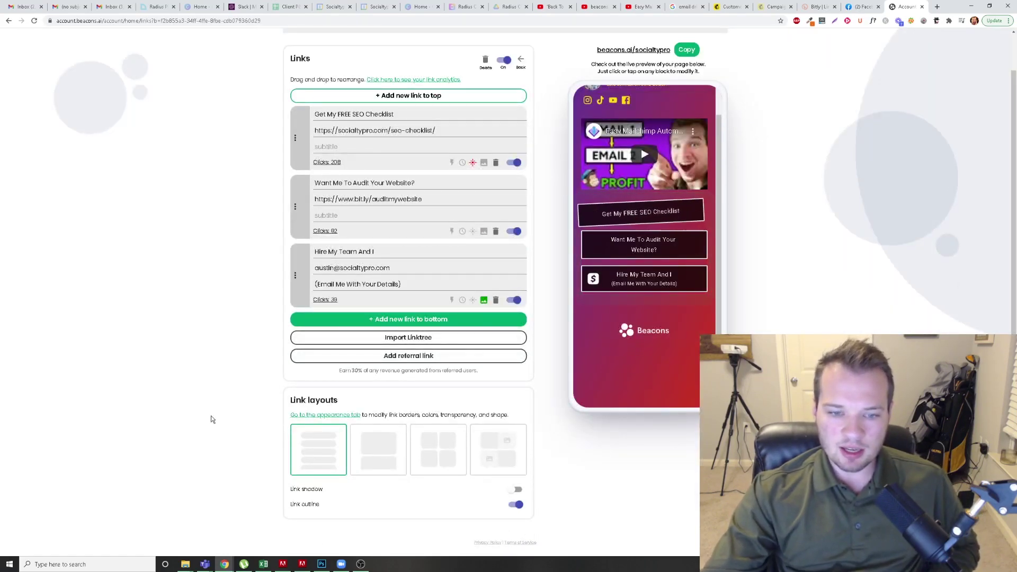
scroll(210, 415, up, 1)
scroll(224, 361, down, 1)
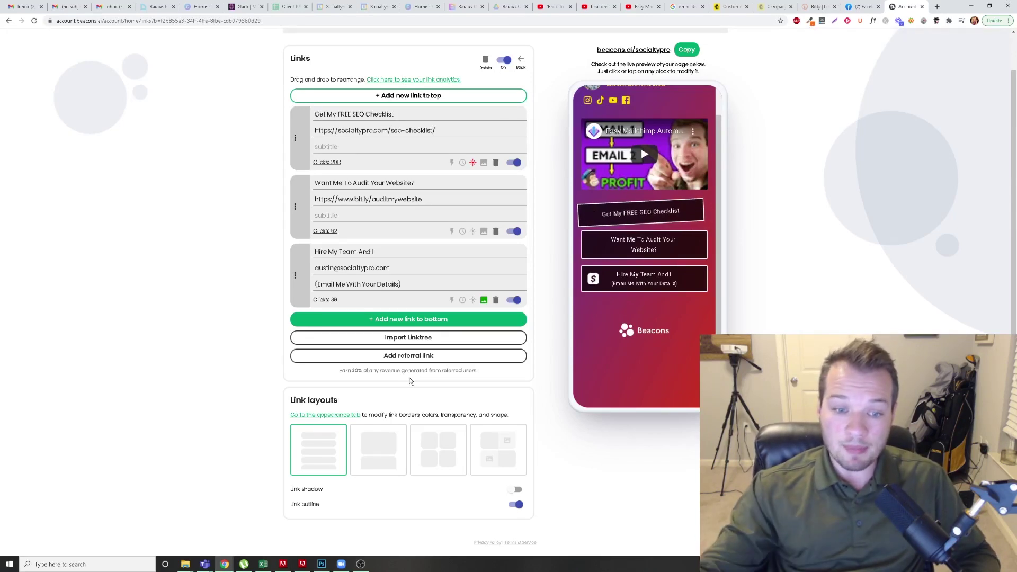
mouse_move(396, 365)
mouse_down()
mouse_move(461, 371)
mouse_move(397, 374)
mouse_up()
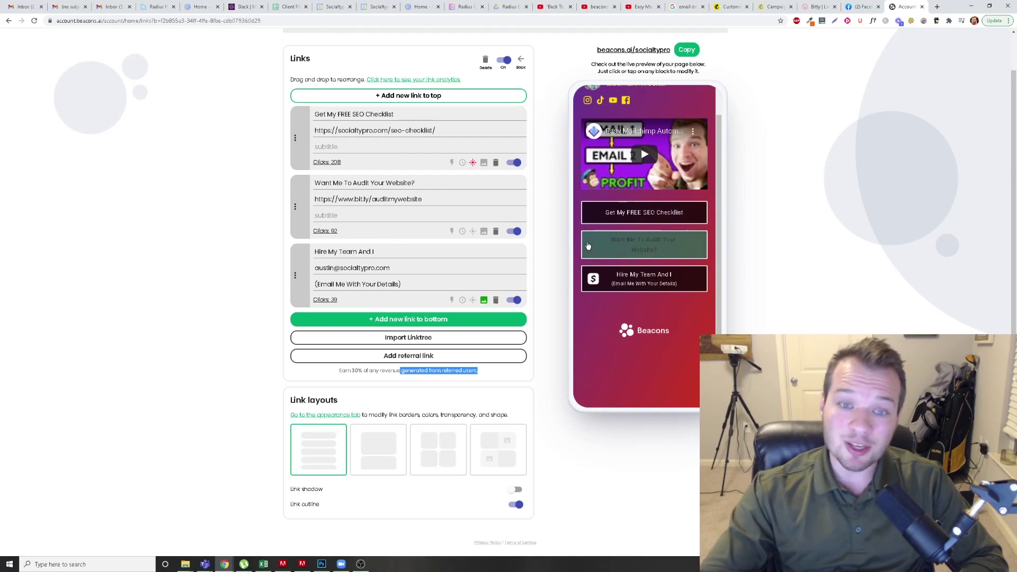
click(153, 282)
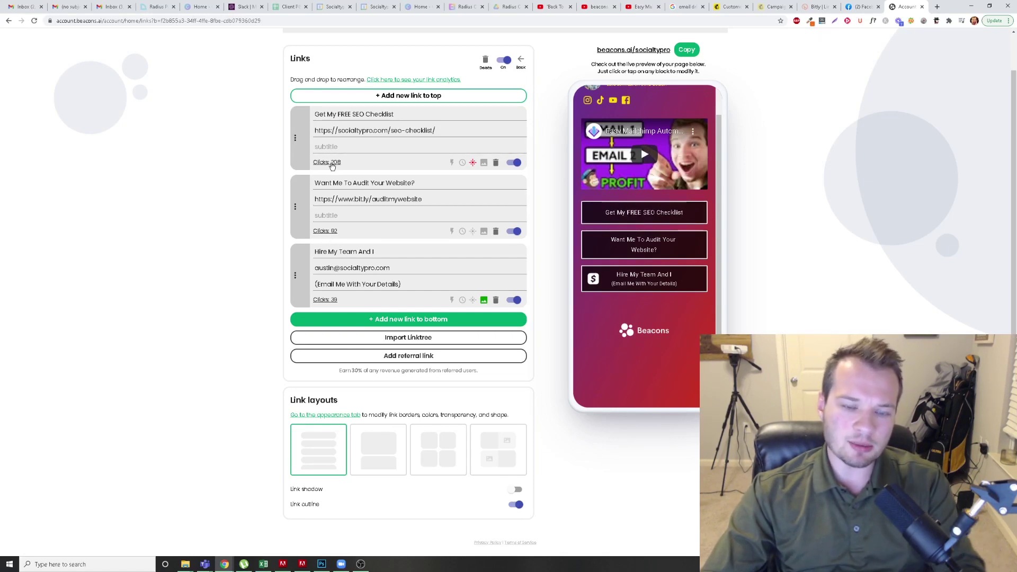
click(334, 169)
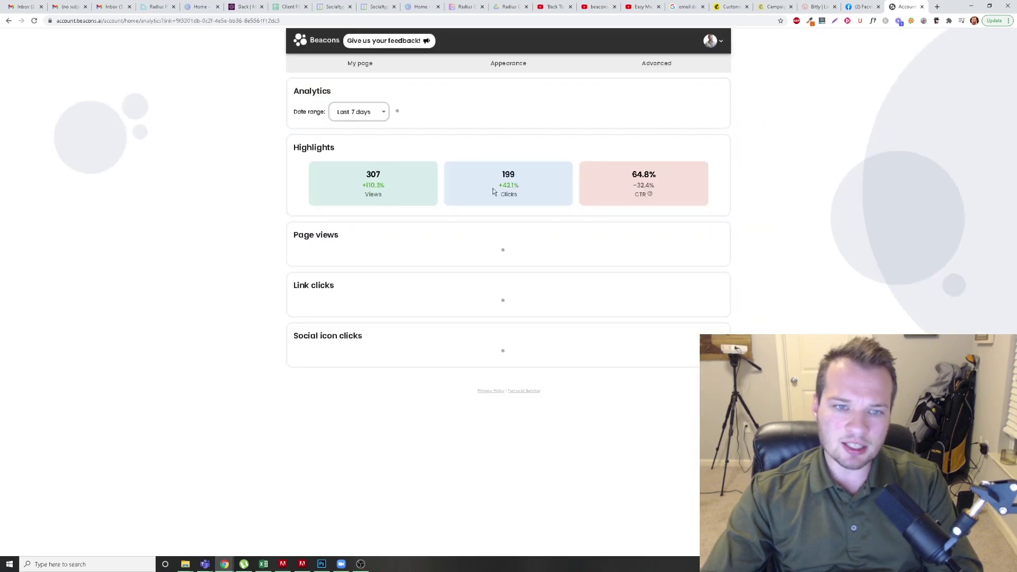
scroll(493, 189, down, 5)
scroll(180, 127, up, 5)
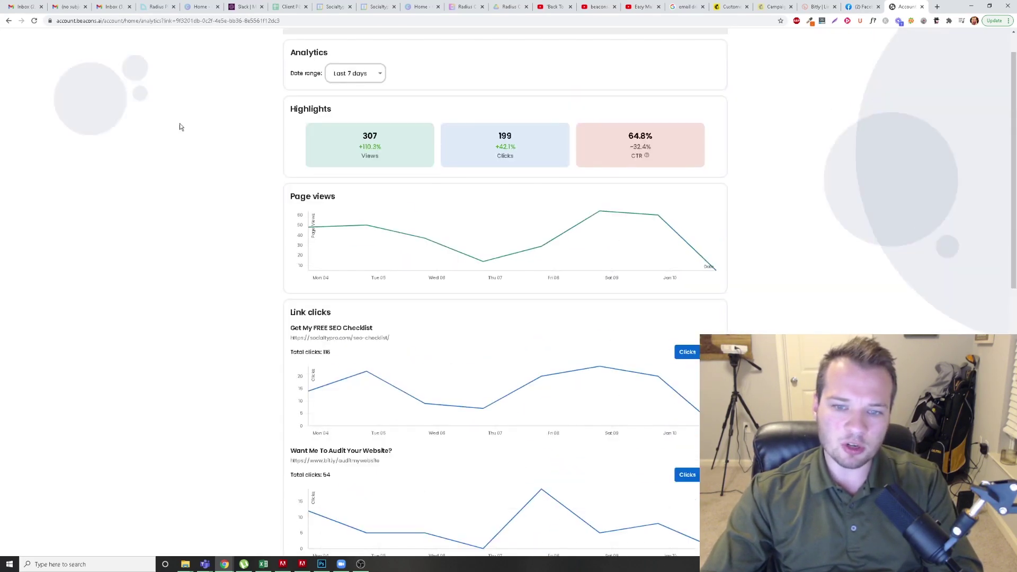
click(8, 21)
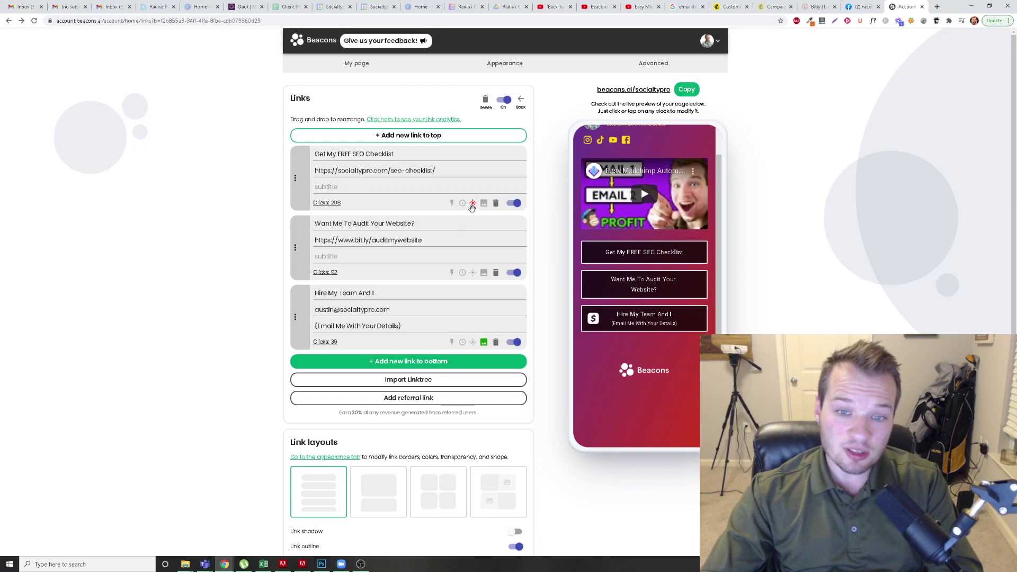
click(472, 204)
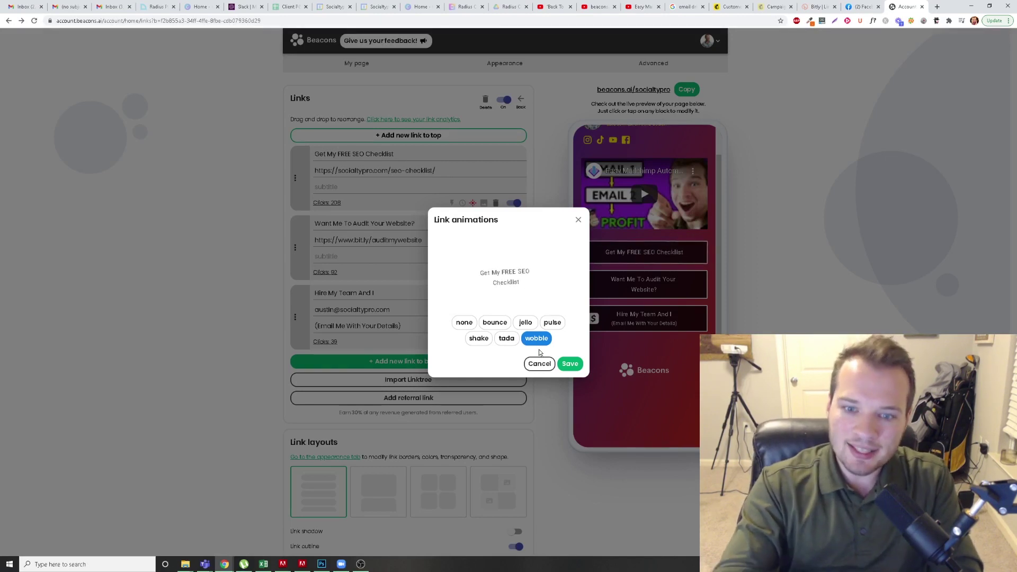
click(495, 322)
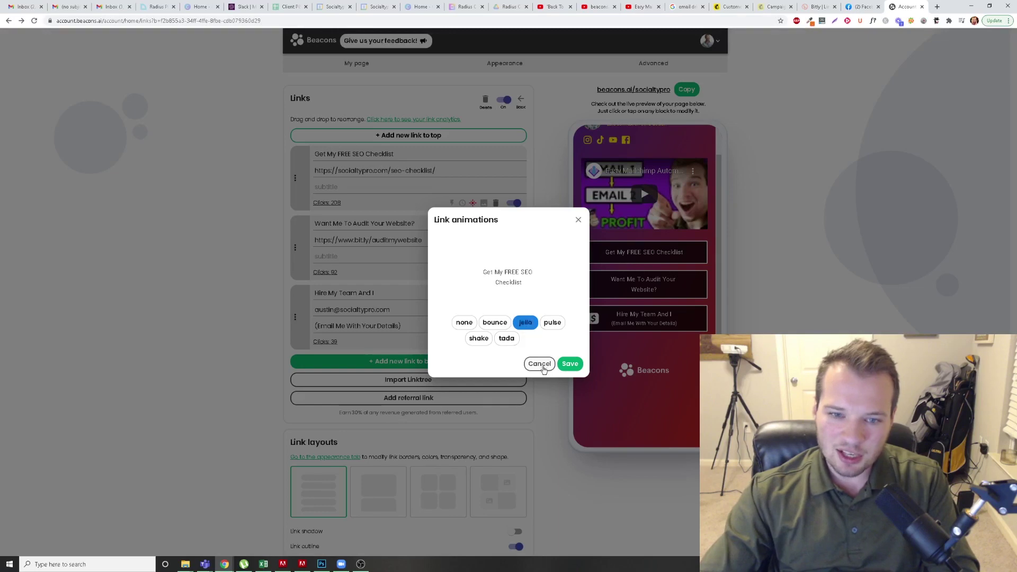
click(402, 350)
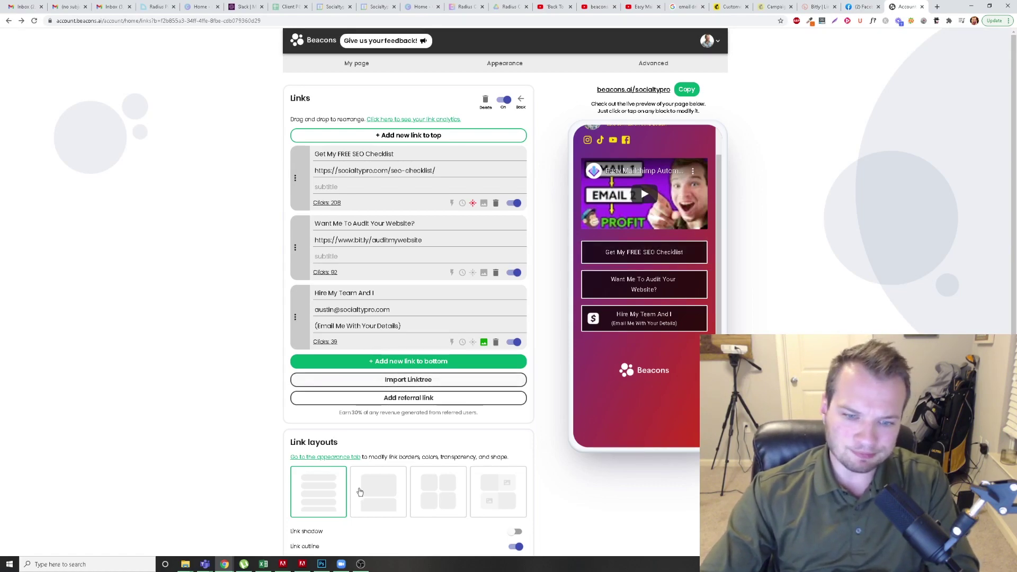
scroll(370, 476, down, 1)
scroll(381, 466, up, 1)
scroll(386, 453, down, 1)
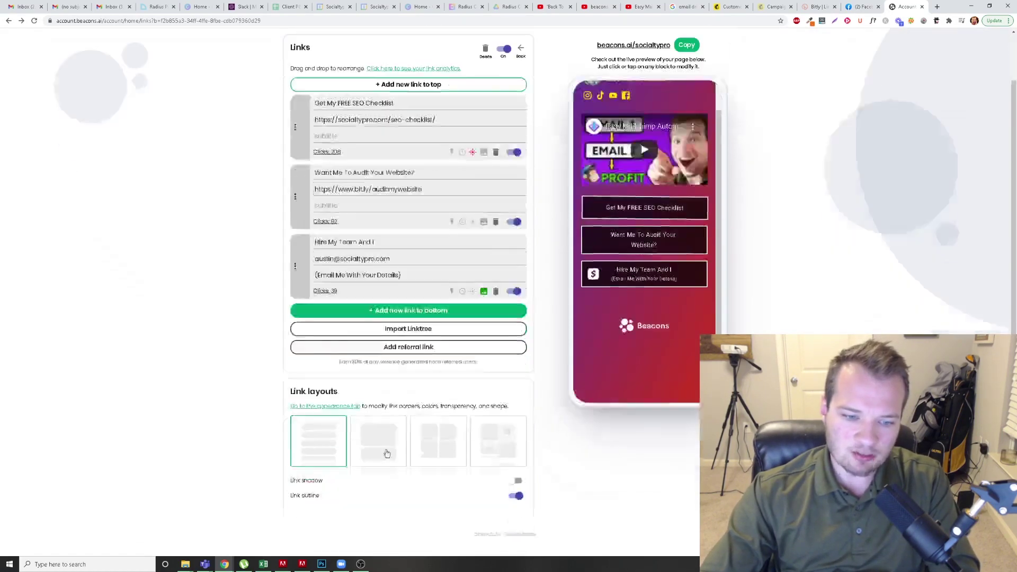
click(385, 452)
scroll(529, 418, down, 1)
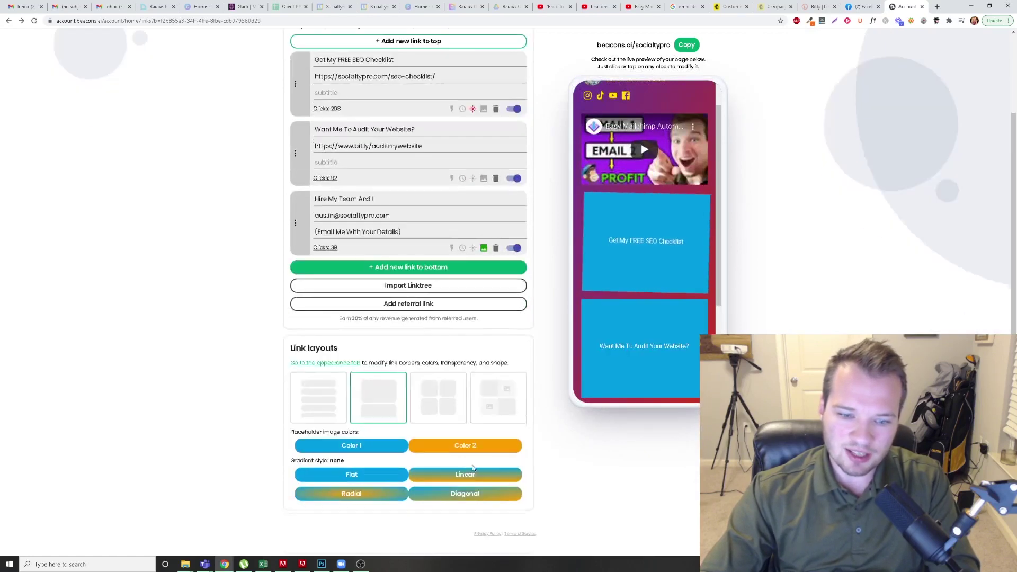
click(442, 404)
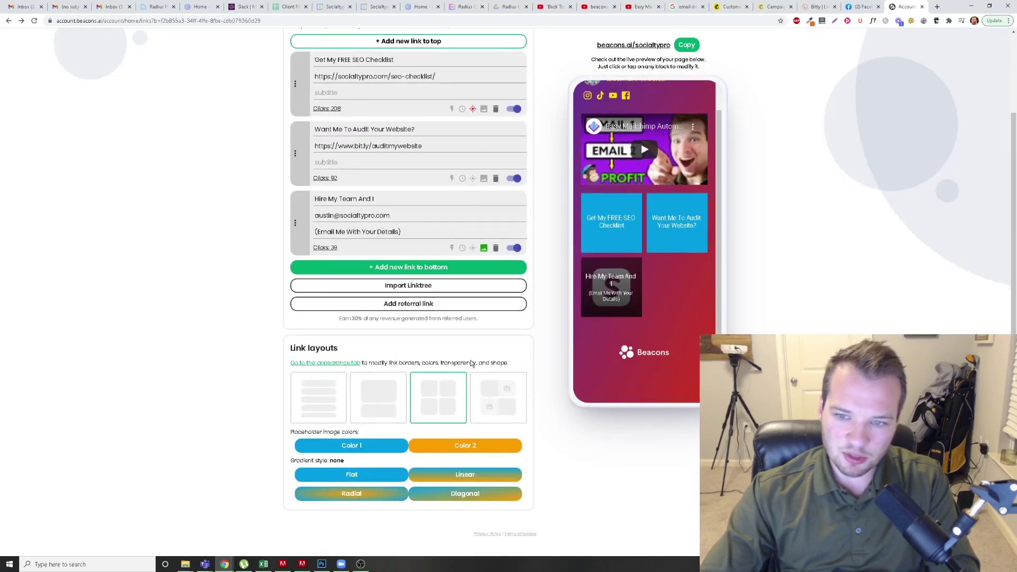
click(491, 420)
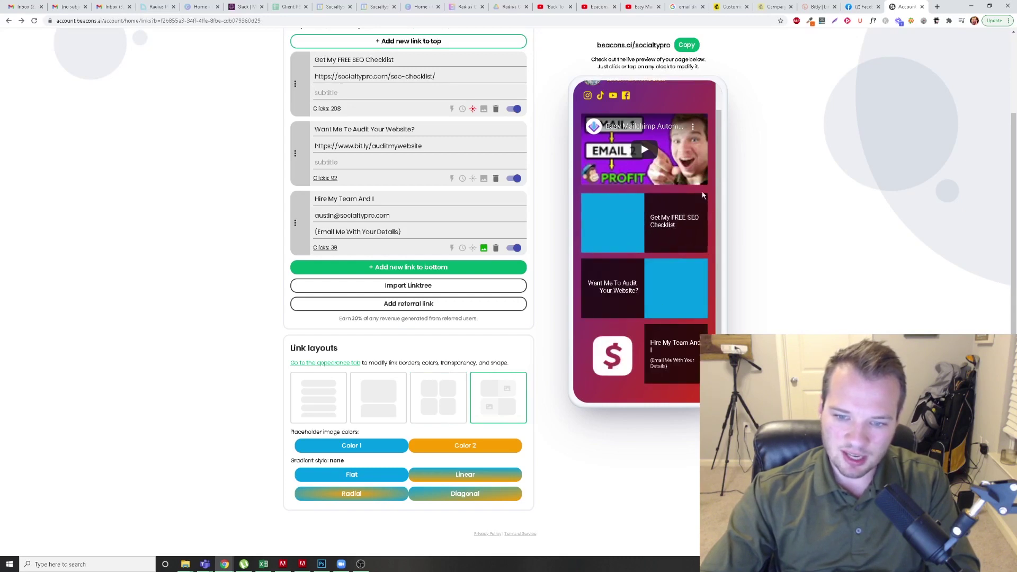
click(327, 389)
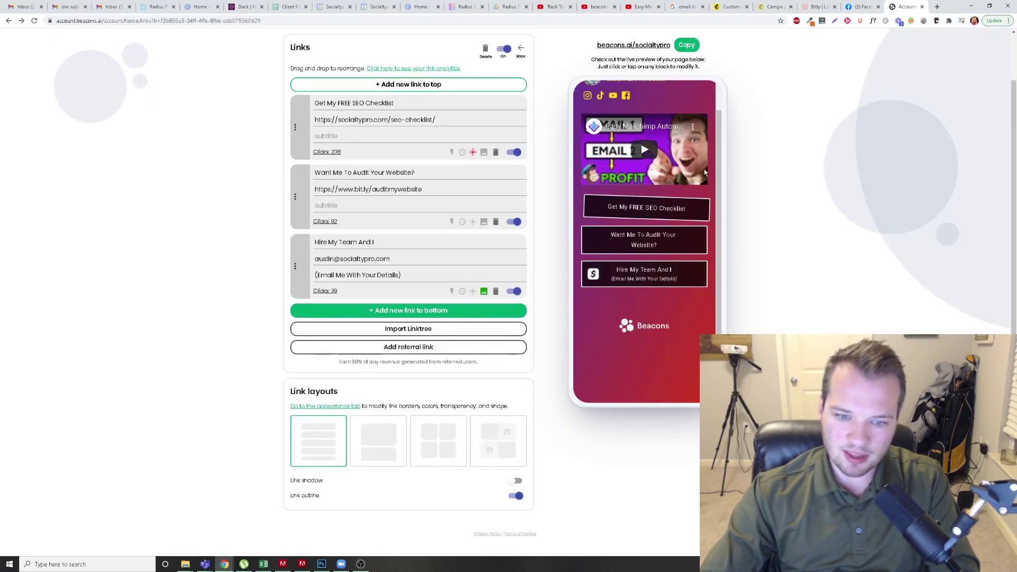
click(516, 480)
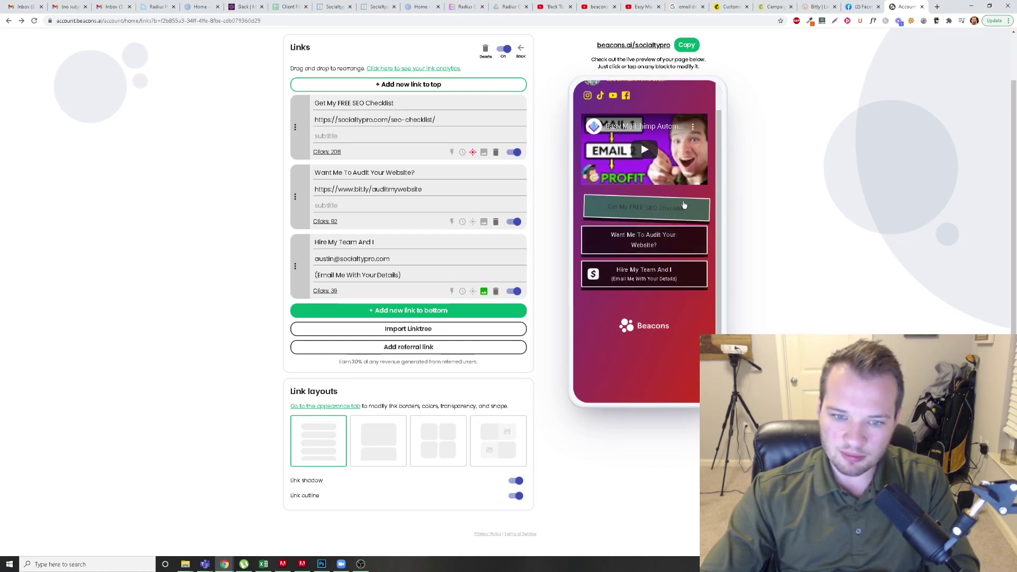
click(517, 481)
click(518, 481)
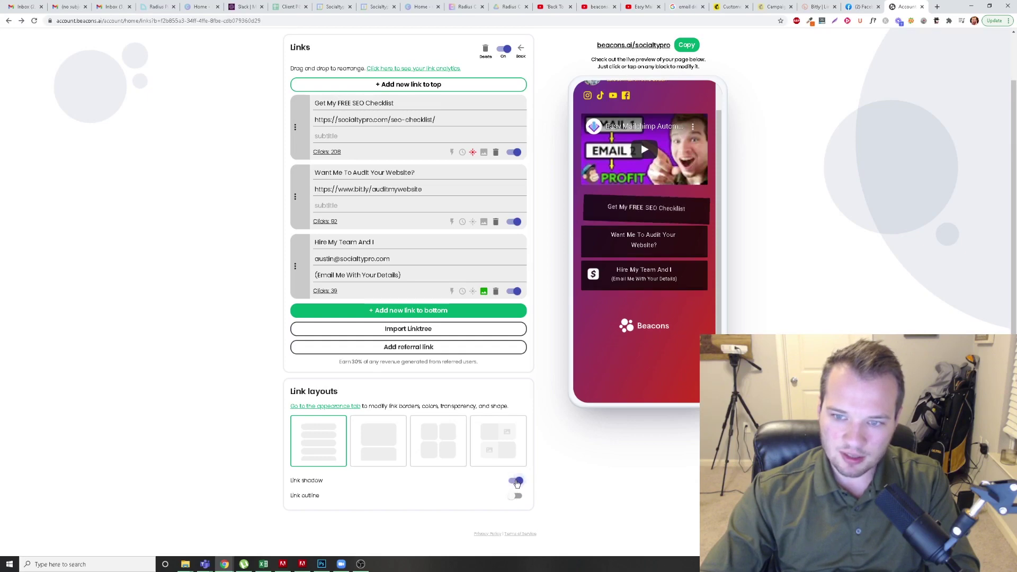
click(518, 481)
click(516, 496)
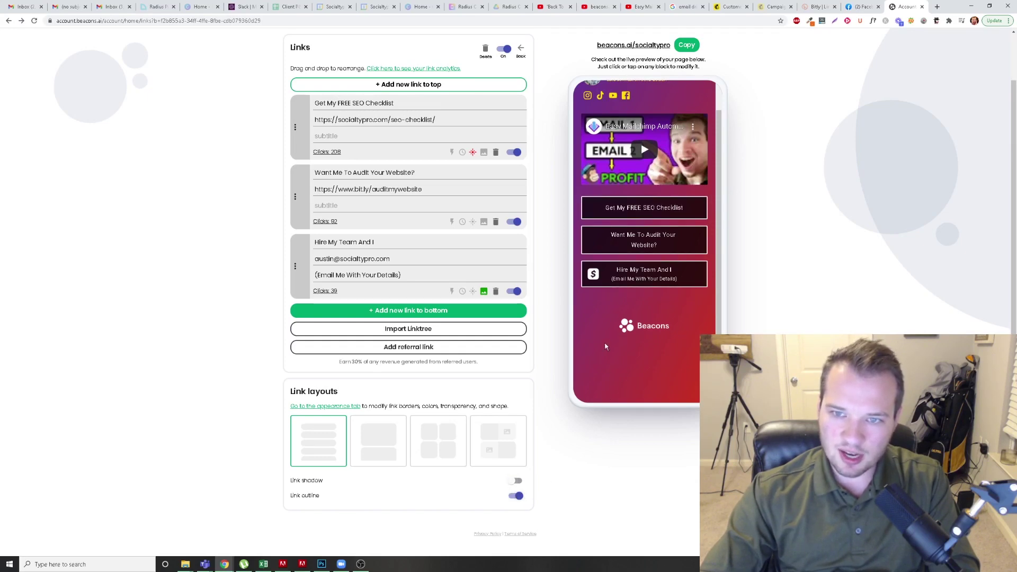
scroll(605, 346, up, 1)
Step: Check the Support block's settings on My page, then switch to the Appearance settings
scroll(379, 94, down, 1)
scroll(379, 94, up, 1)
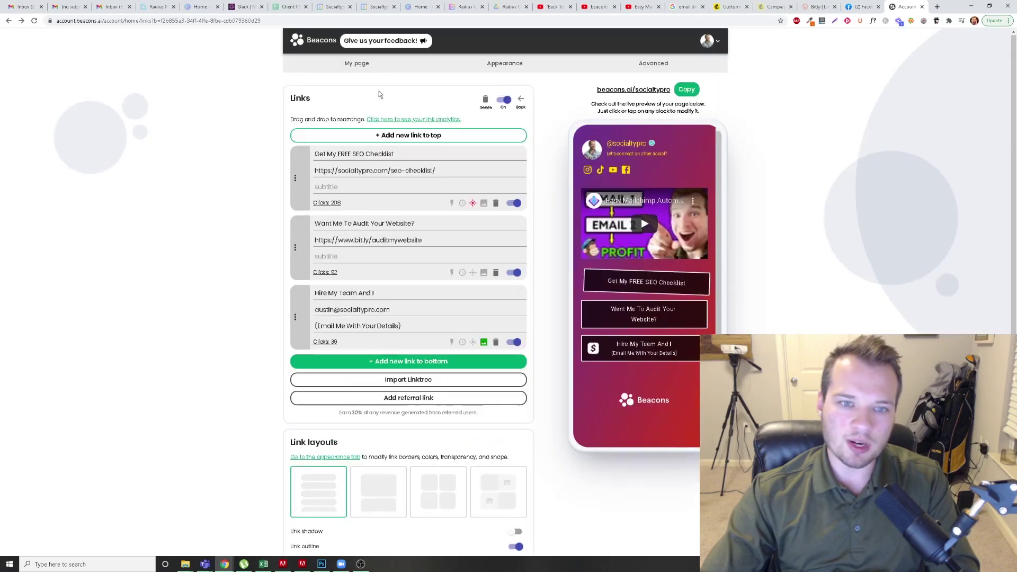
click(356, 63)
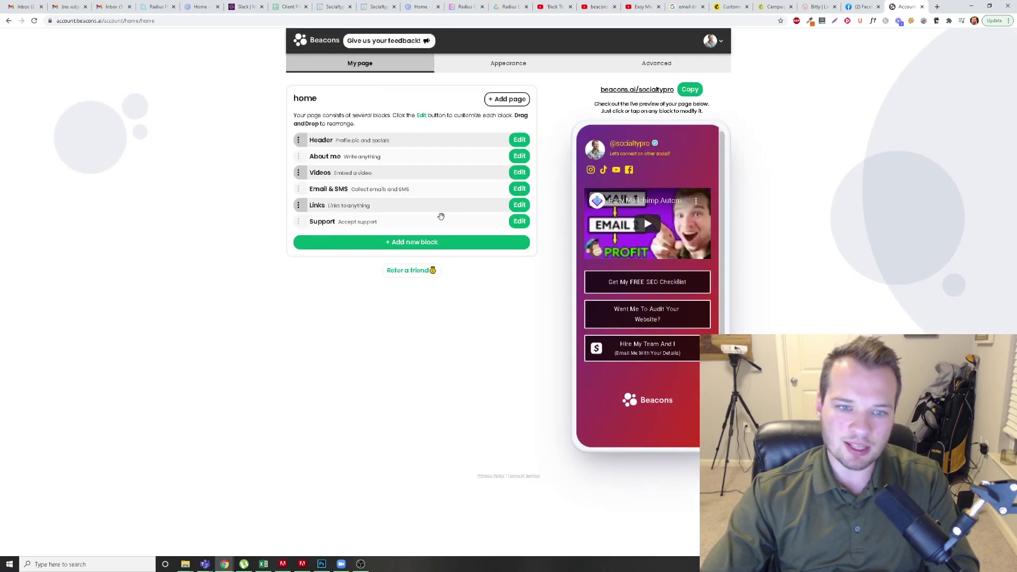
click(520, 222)
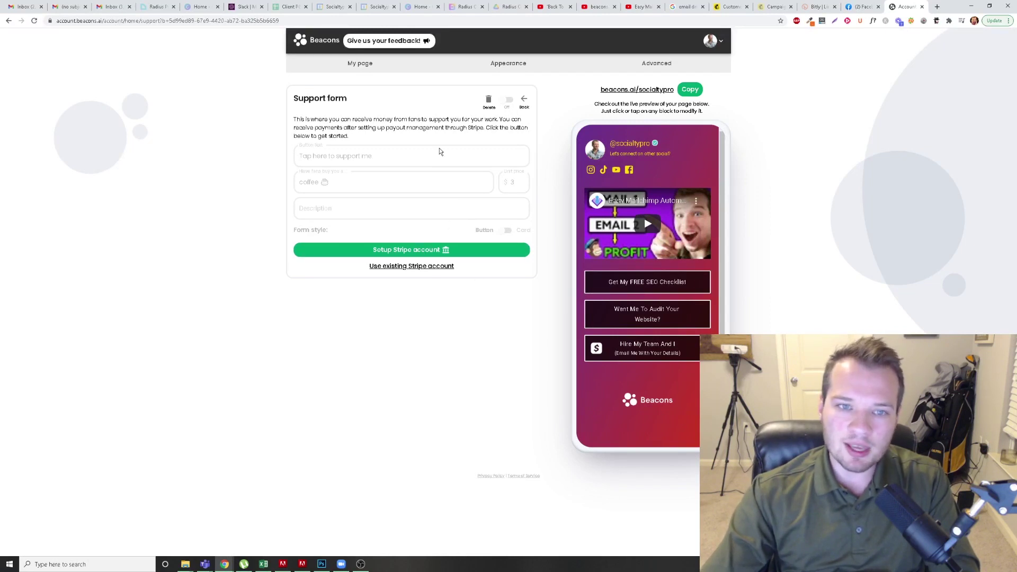
click(358, 62)
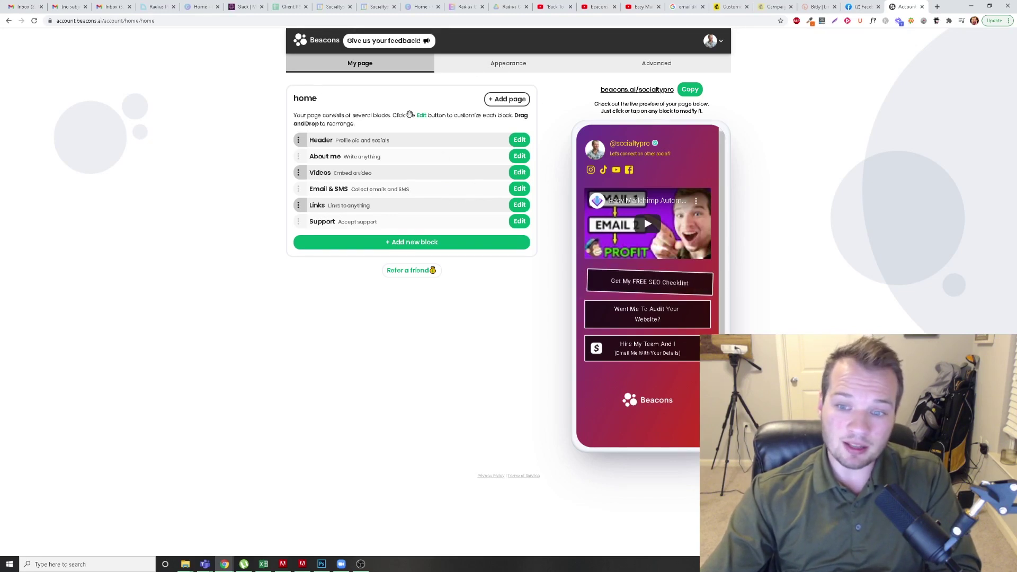
click(526, 64)
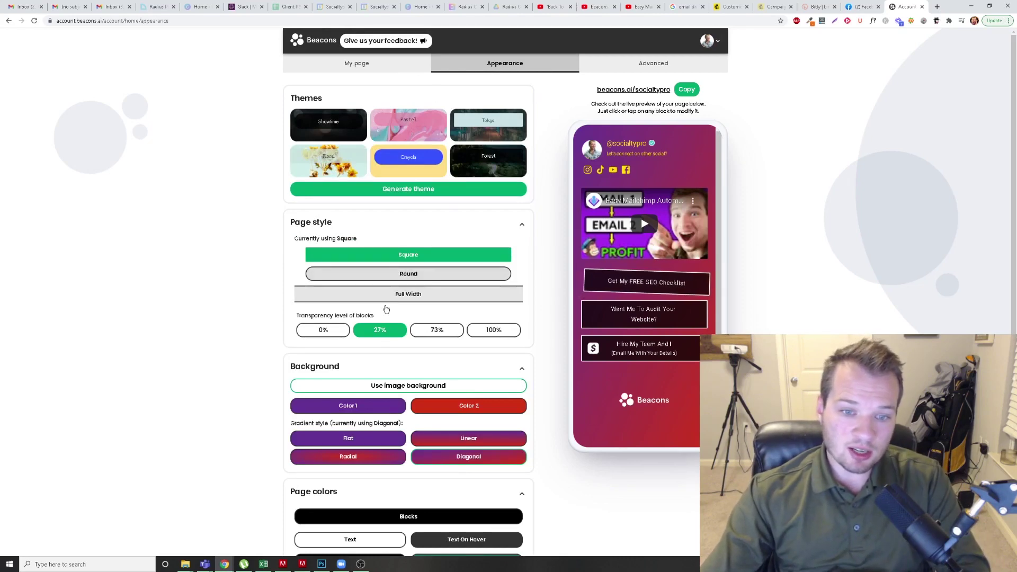
Step: Set the page style to Round after briefly trying Full Width
scroll(557, 294, down, 3)
scroll(375, 415, up, 3)
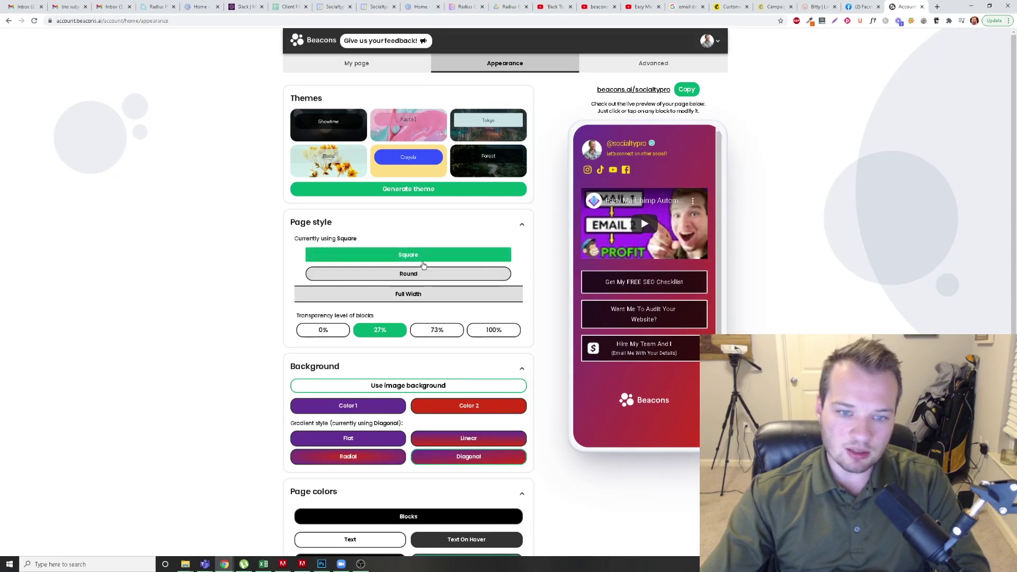
click(421, 275)
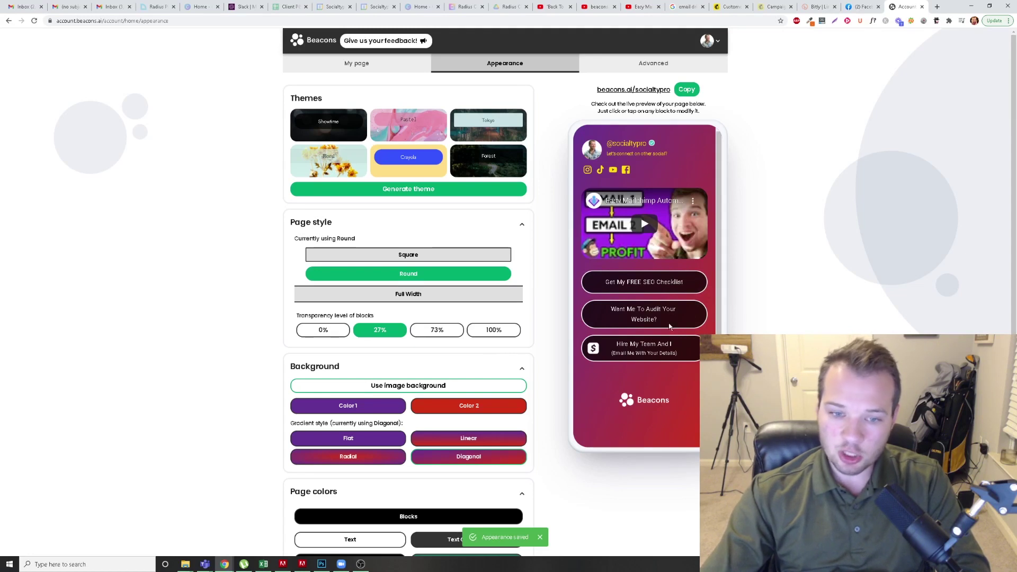
click(417, 298)
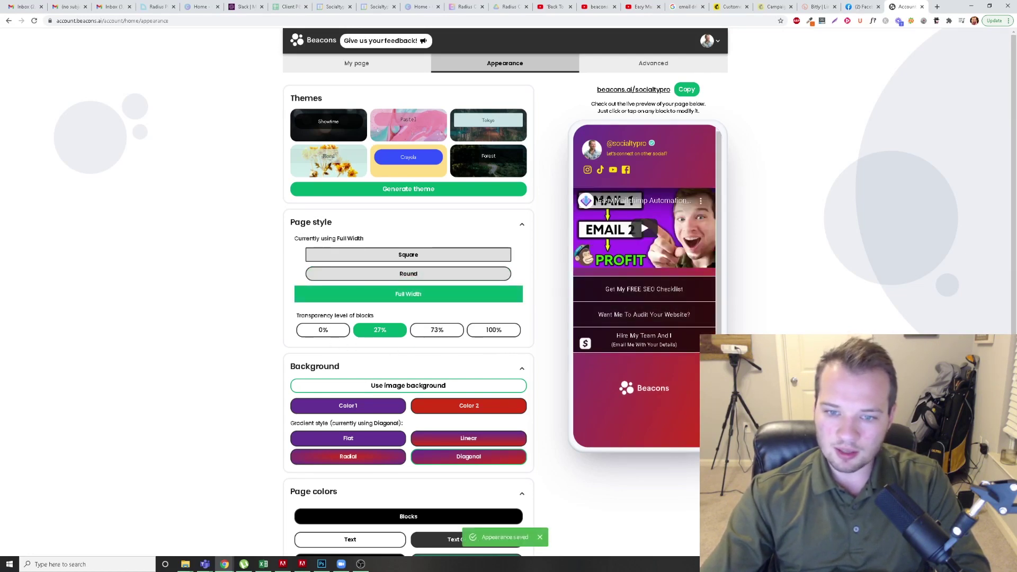
click(442, 275)
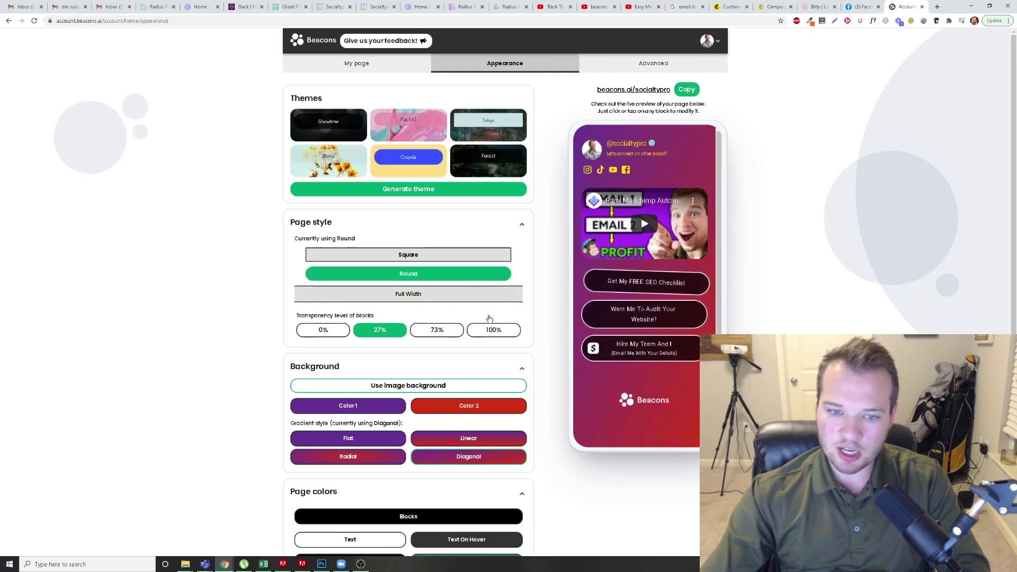
Step: Try block transparency levels of 73%, 0% and 100%, settling on 27%
click(456, 331)
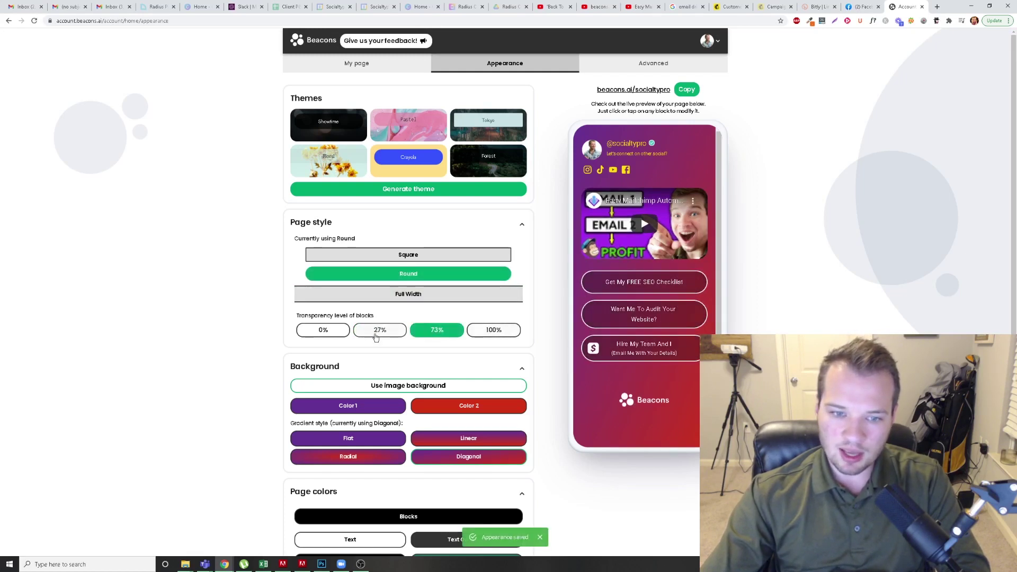
click(323, 331)
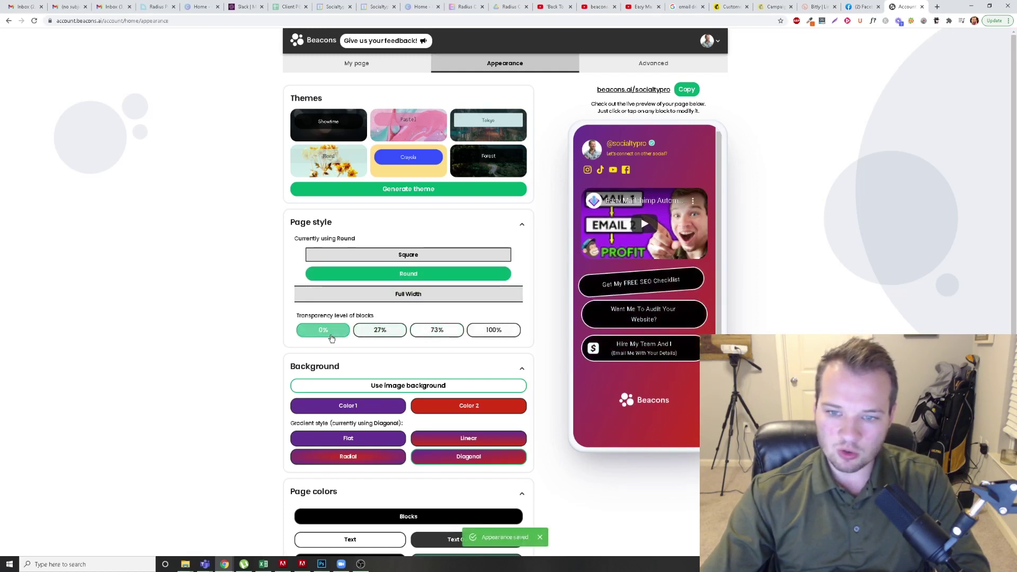
click(392, 332)
click(497, 331)
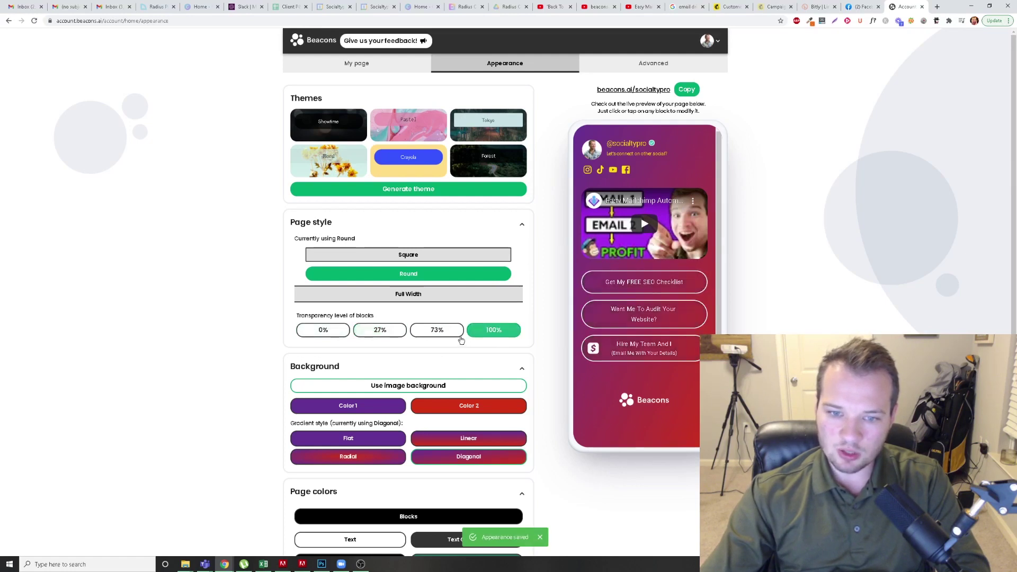
click(445, 331)
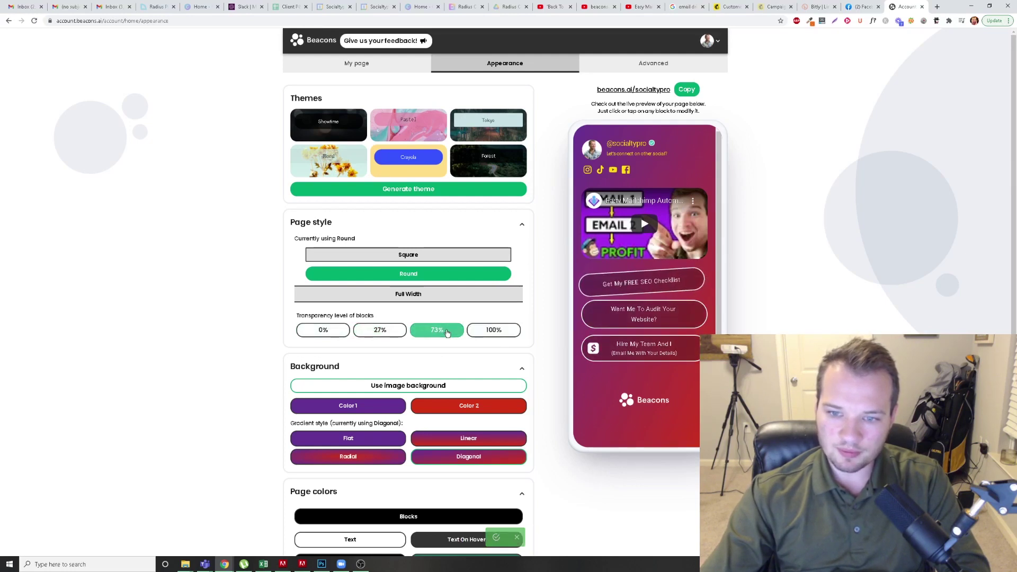
click(391, 332)
Step: Preview Jost, Quicksand, Arvo, Berkshire Swash, Itim, Aldrich and Inconsolata fonts, then reselect Roboto
scroll(422, 370, down, 2)
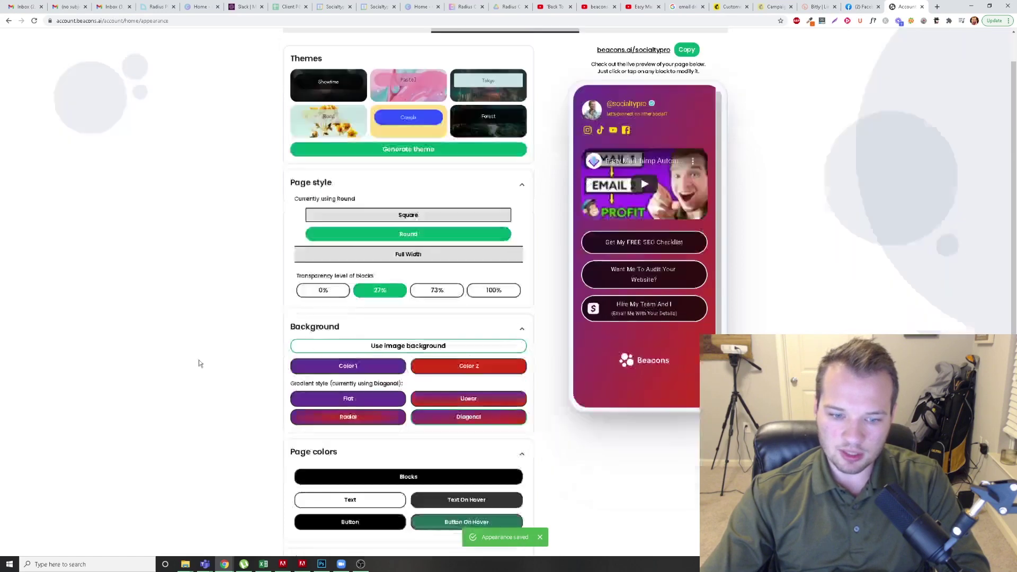
scroll(422, 370, down, 3)
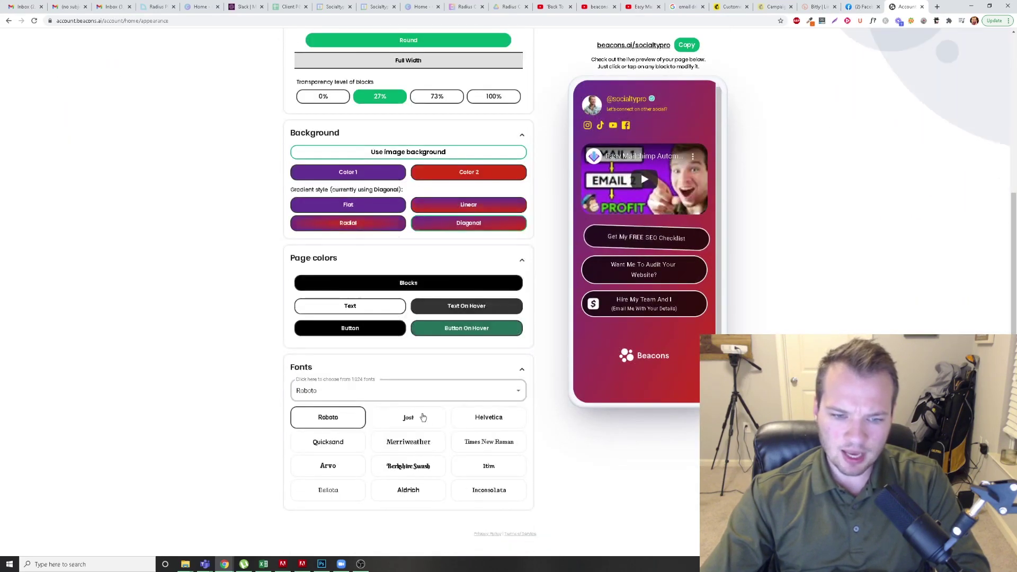
click(415, 418)
click(347, 421)
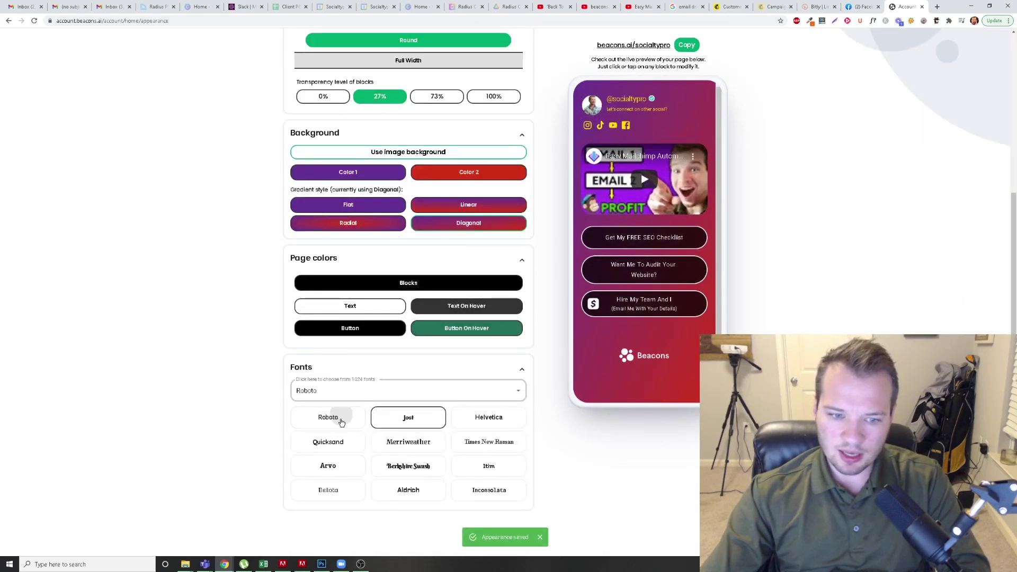
click(337, 446)
click(339, 467)
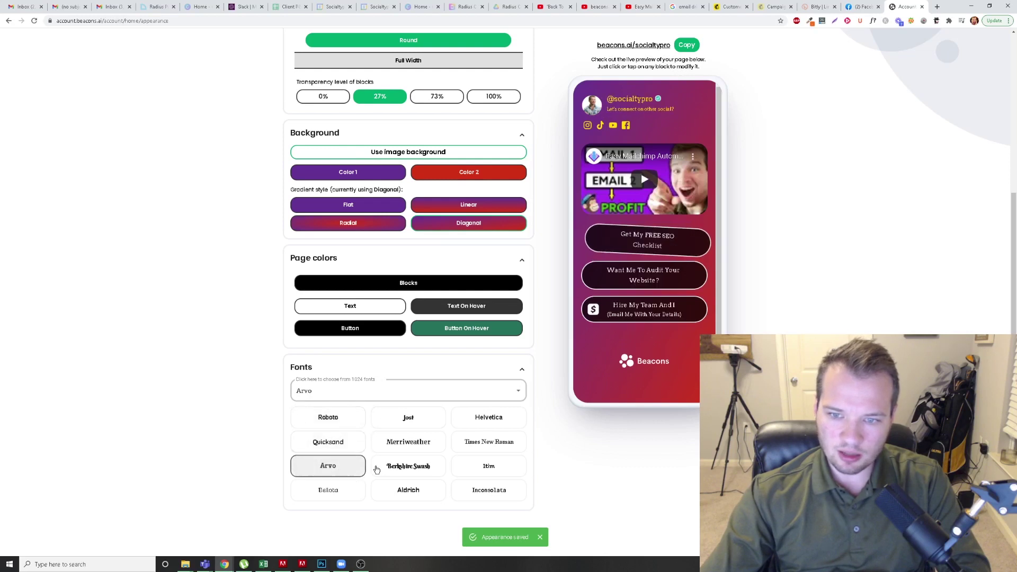
click(416, 474)
click(488, 468)
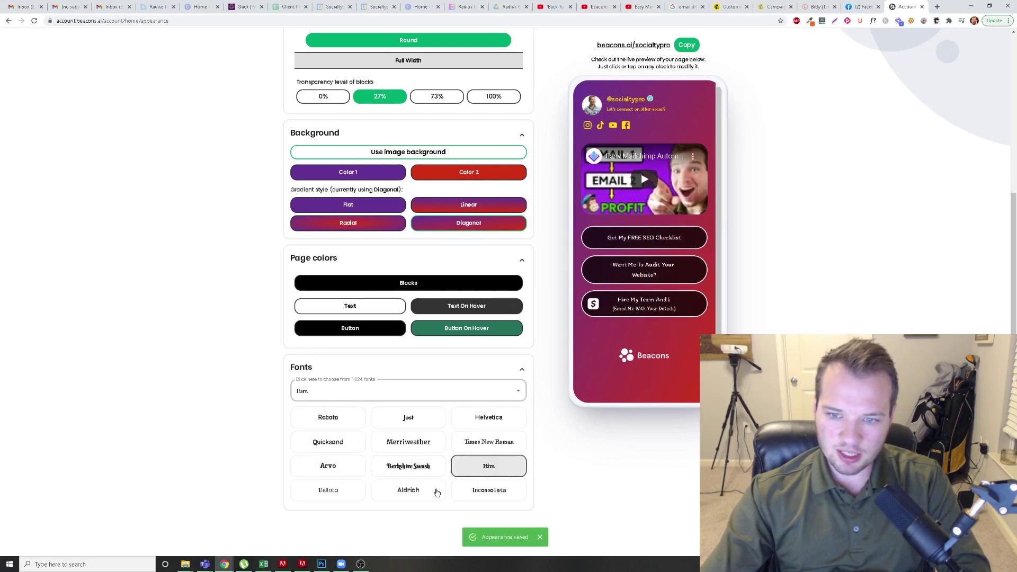
click(432, 491)
click(503, 490)
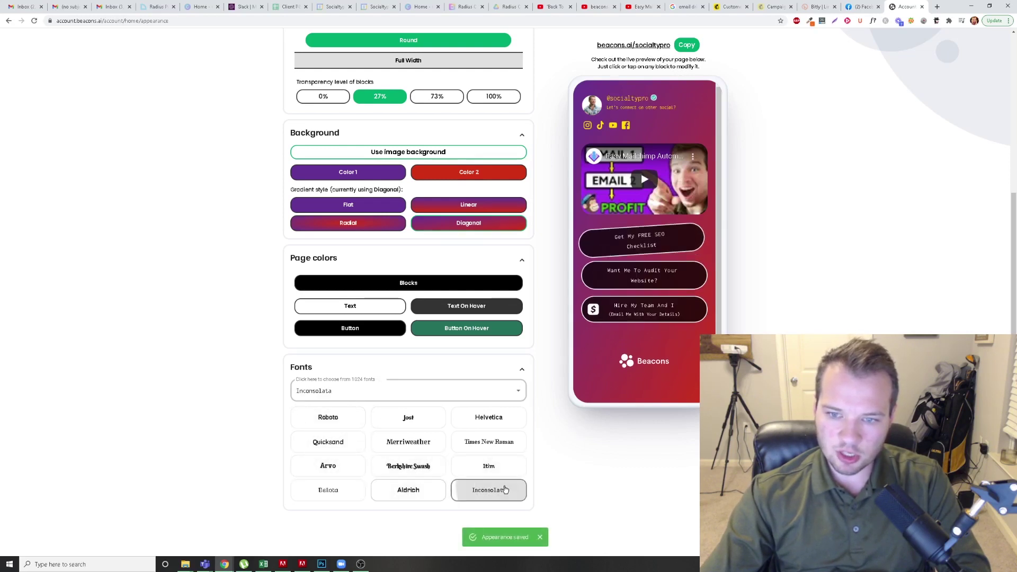
click(345, 419)
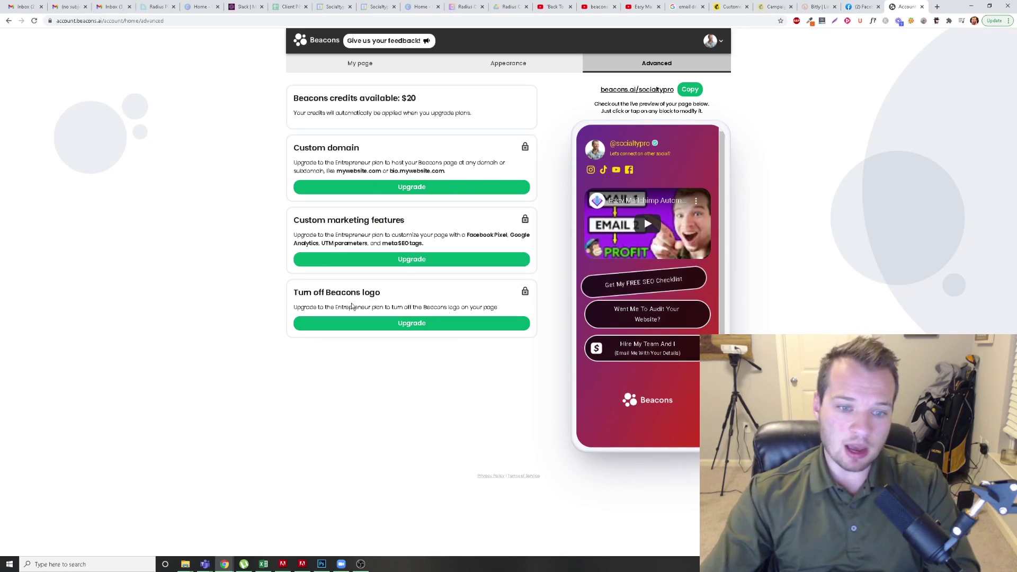
drag(317, 144, 405, 162)
click(414, 158)
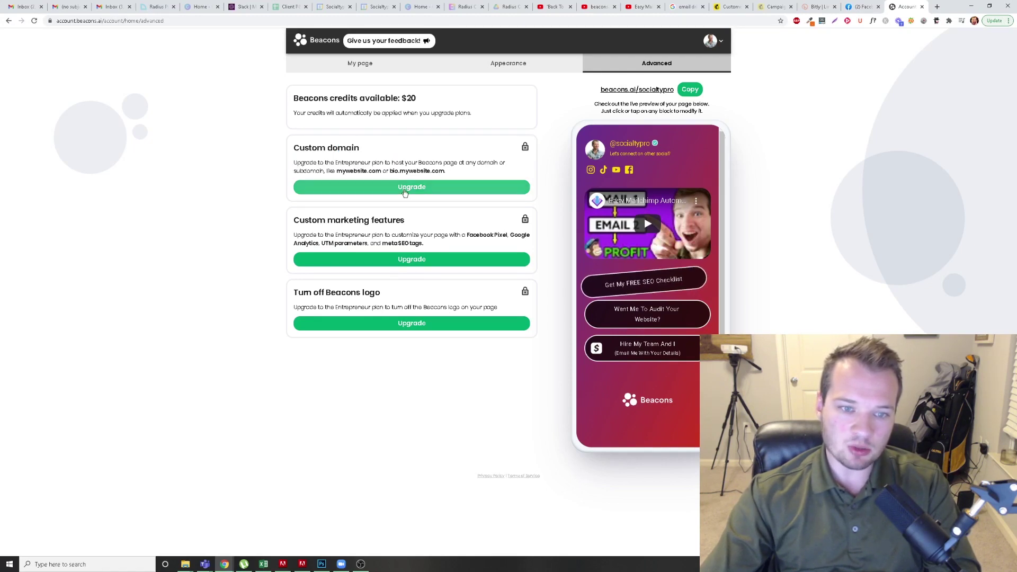
drag(303, 221, 405, 222)
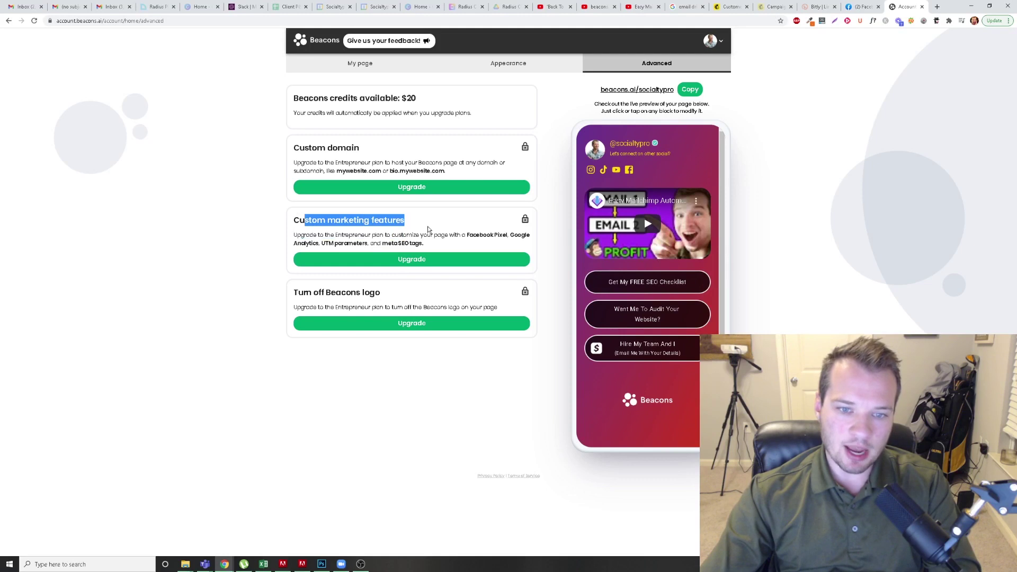
click(397, 229)
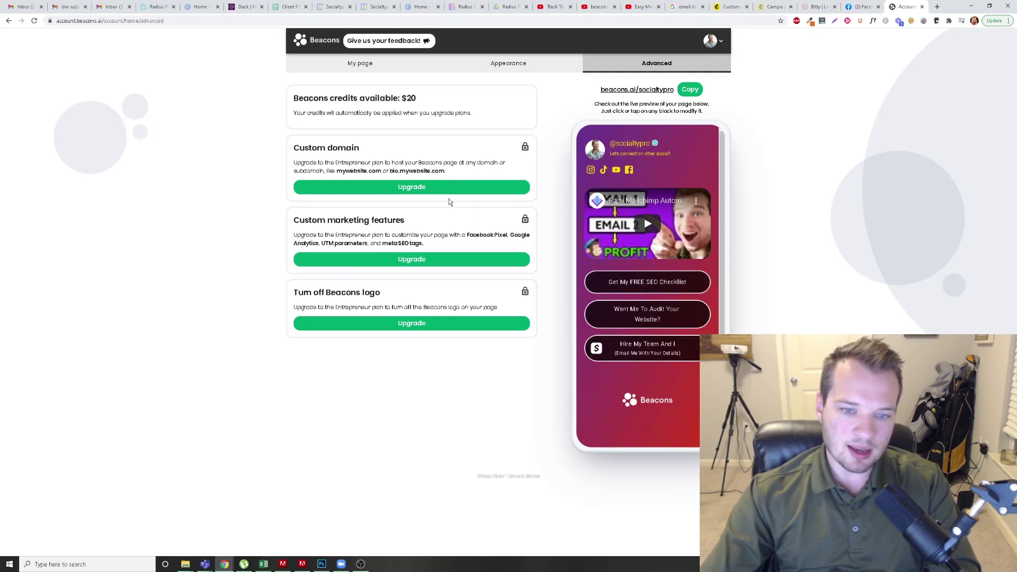
click(400, 294)
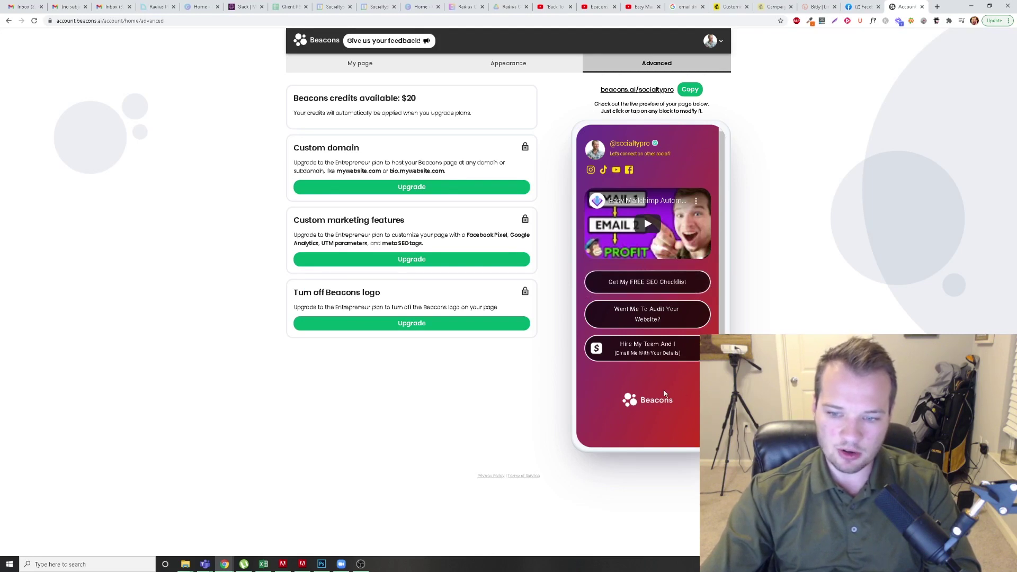
scroll(663, 390, down, 2)
scroll(663, 390, up, 2)
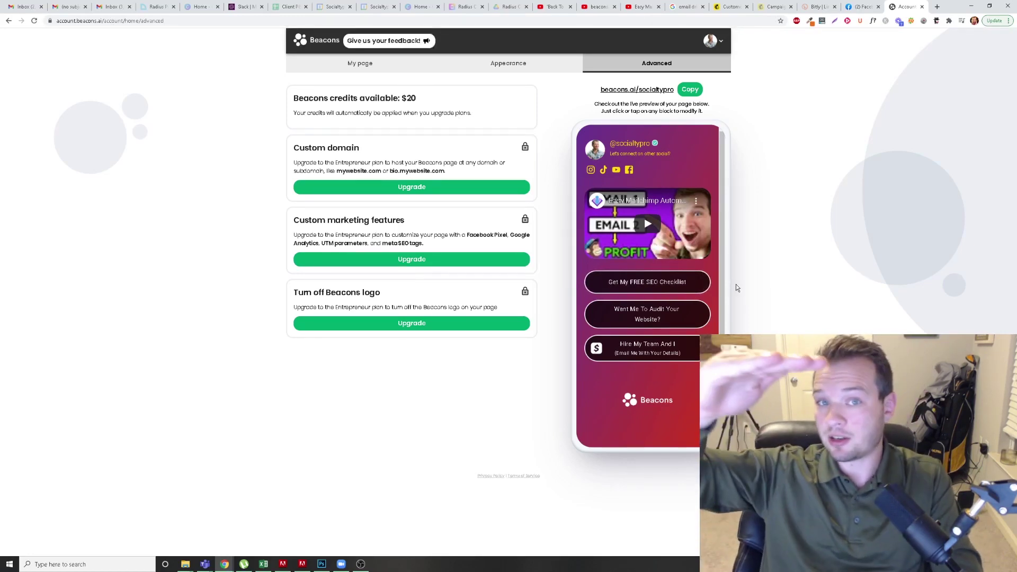
Step: Open Analytics from the avatar menu and set the date range to Last 30 days
click(710, 41)
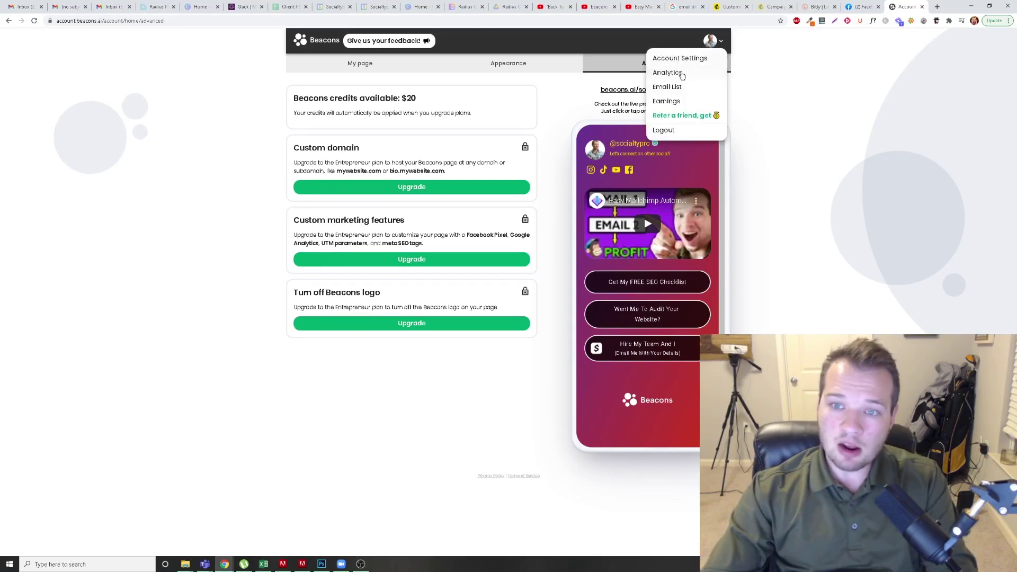
click(677, 73)
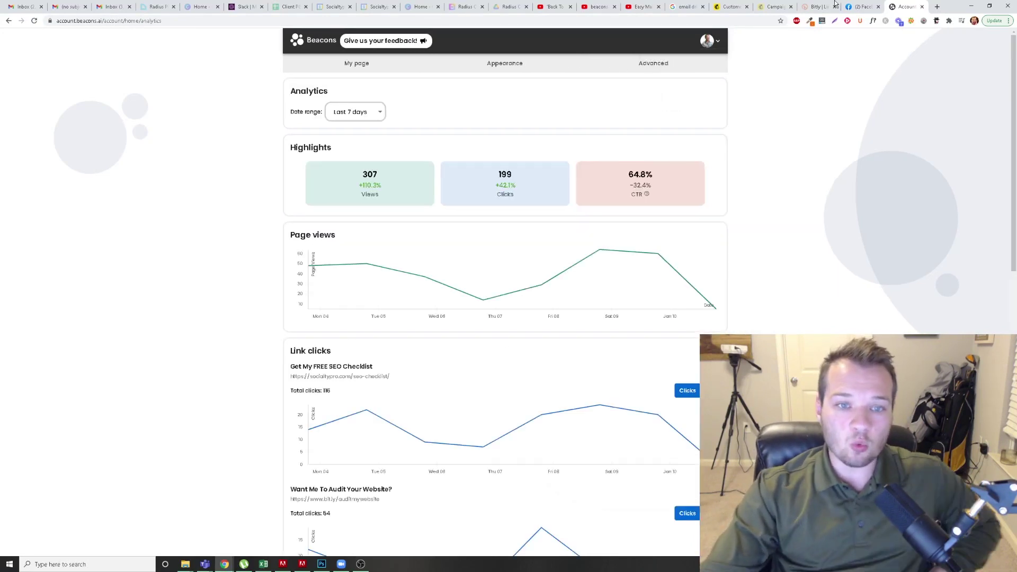
click(363, 115)
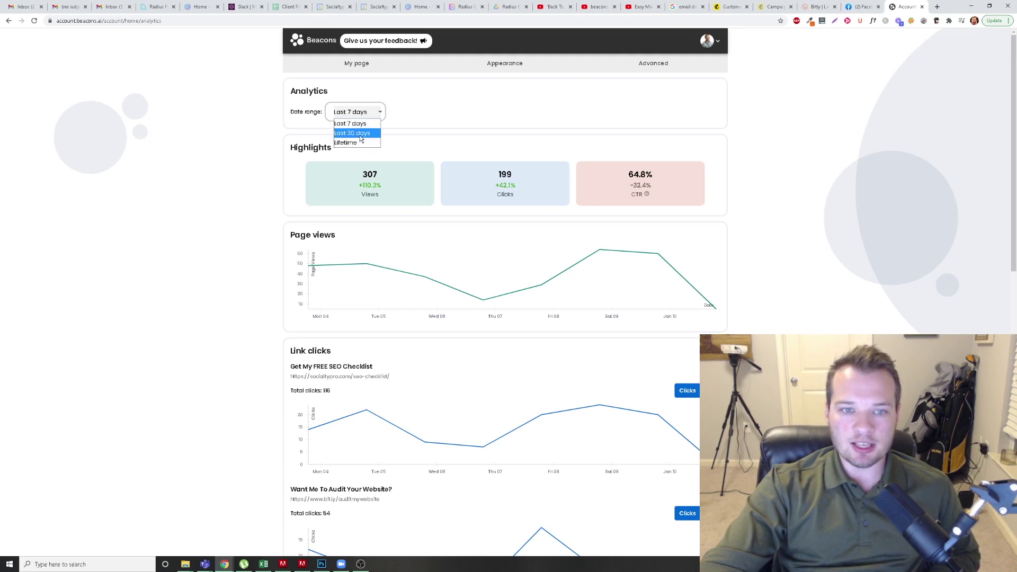
click(360, 136)
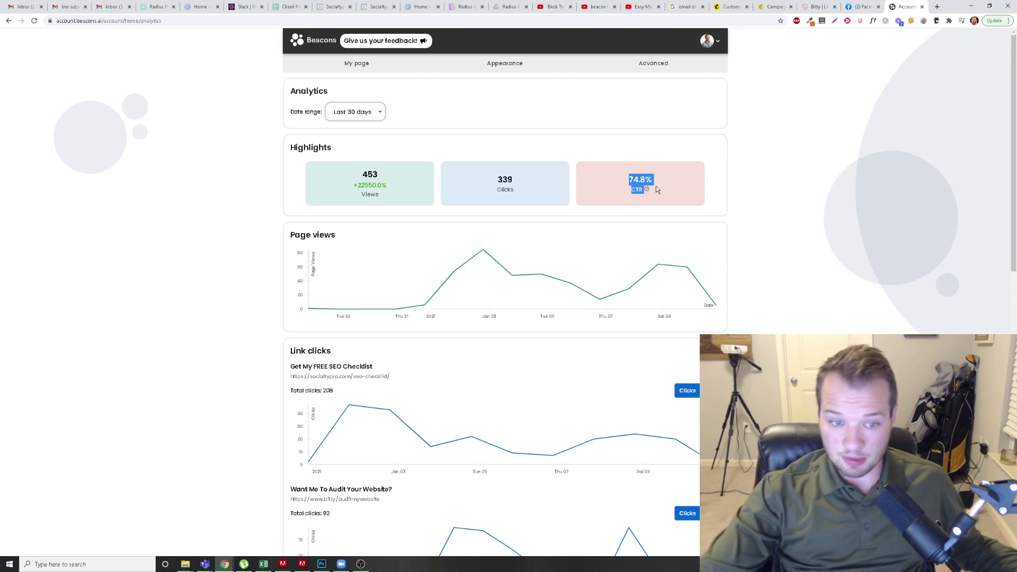
Step: Review the Link clicks chart, including 208 clicks on the FREE SEO Checklist link
click(466, 265)
scroll(381, 249, down, 1)
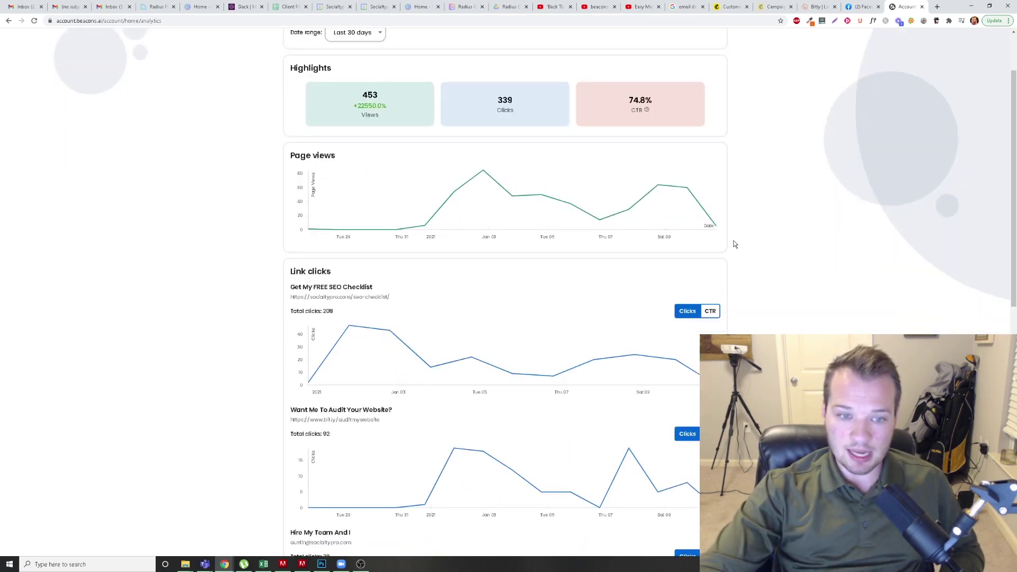
scroll(734, 244, down, 1)
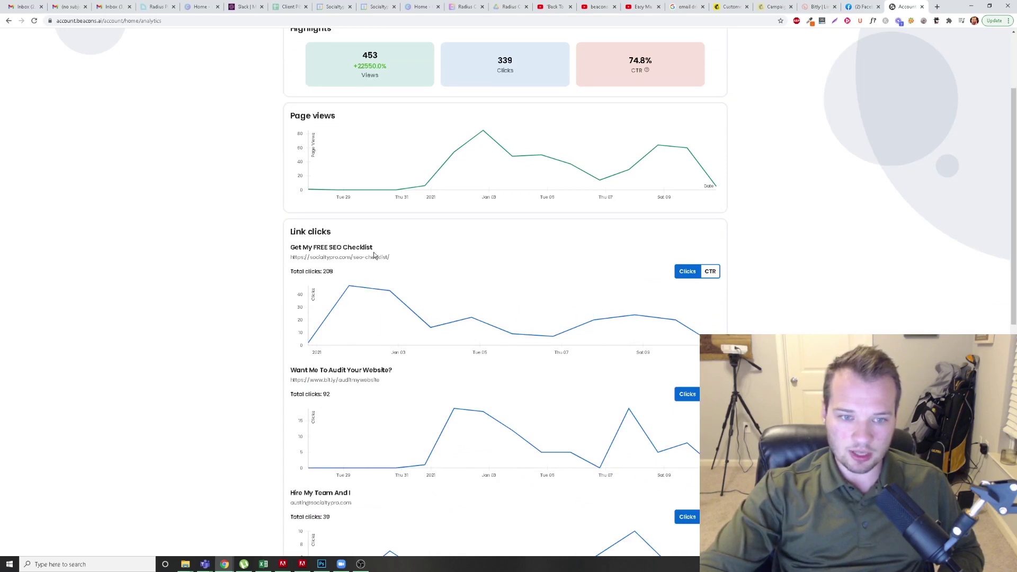
click(251, 248)
Step: Review the Social icon clicks chart, then scroll back up the analytics page
scroll(606, 311, down, 1)
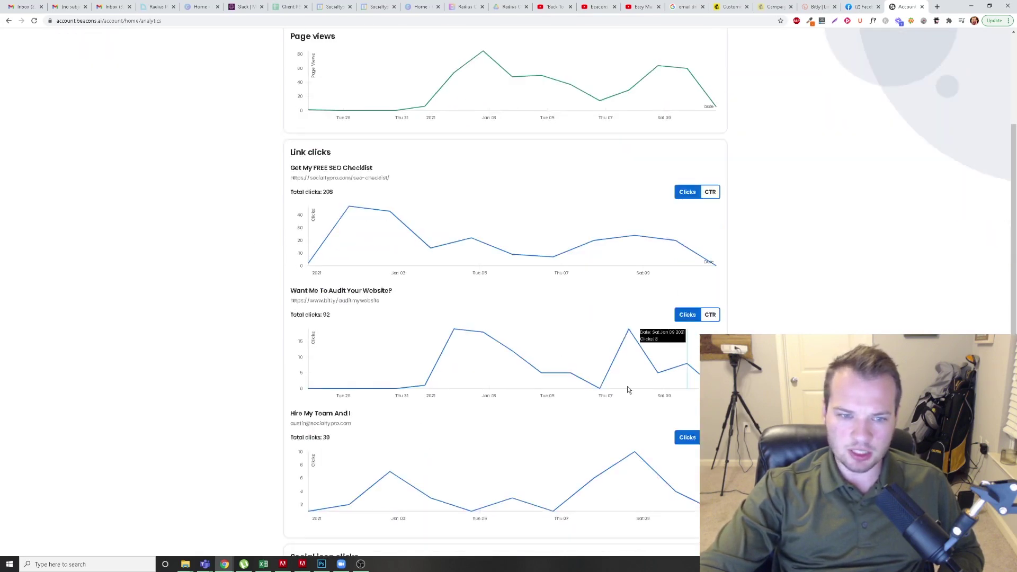
scroll(380, 312, down, 4)
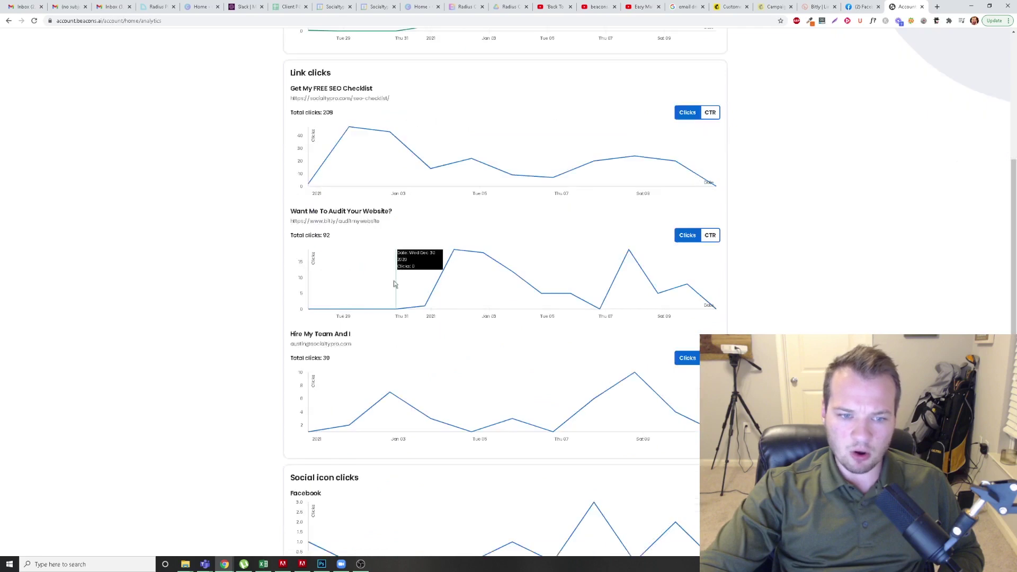
scroll(270, 255, down, 1)
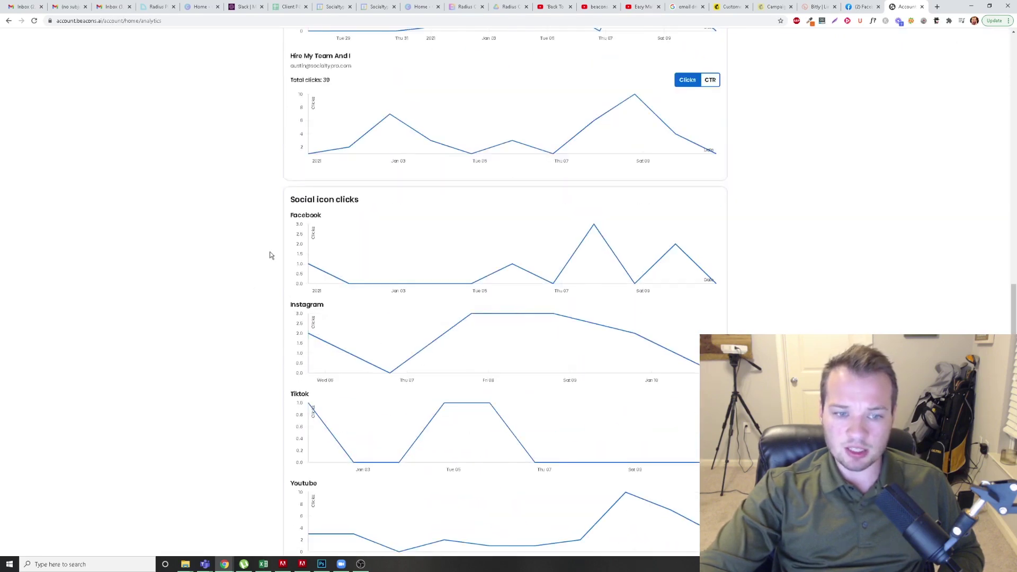
drag(269, 198, 370, 230)
click(120, 263)
scroll(579, 232, down, 1)
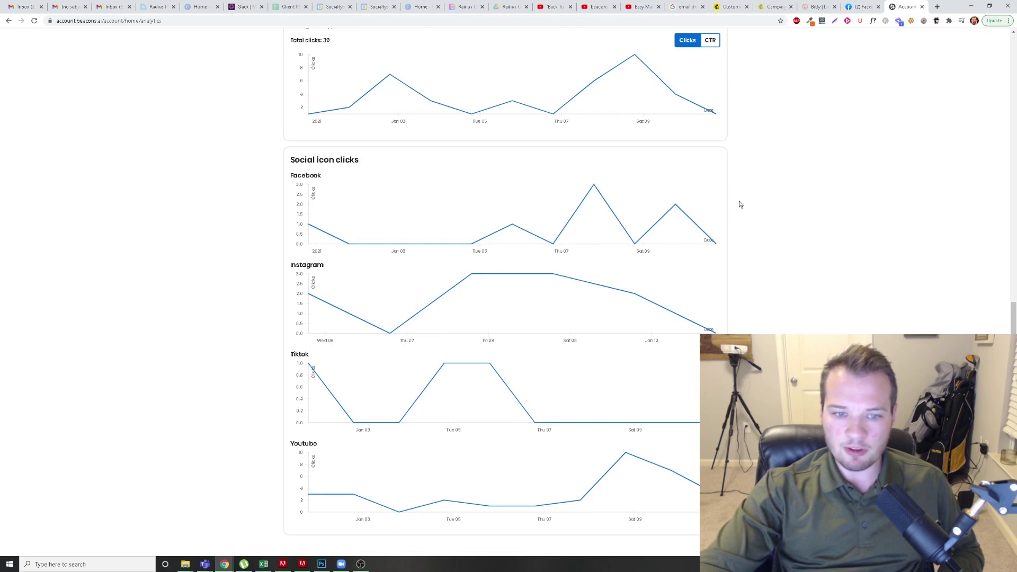
scroll(379, 272, down, 1)
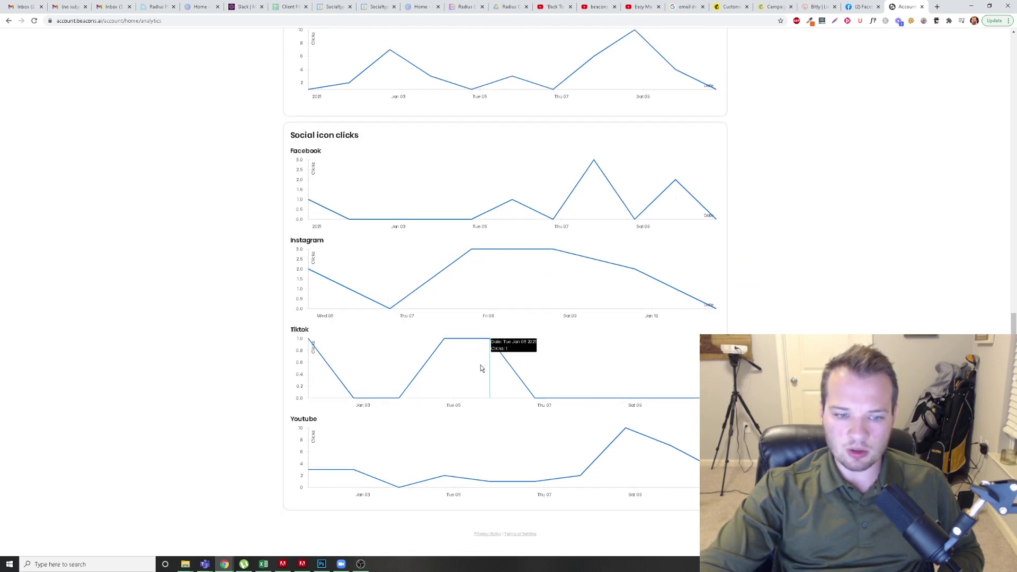
scroll(505, 291, up, 15)
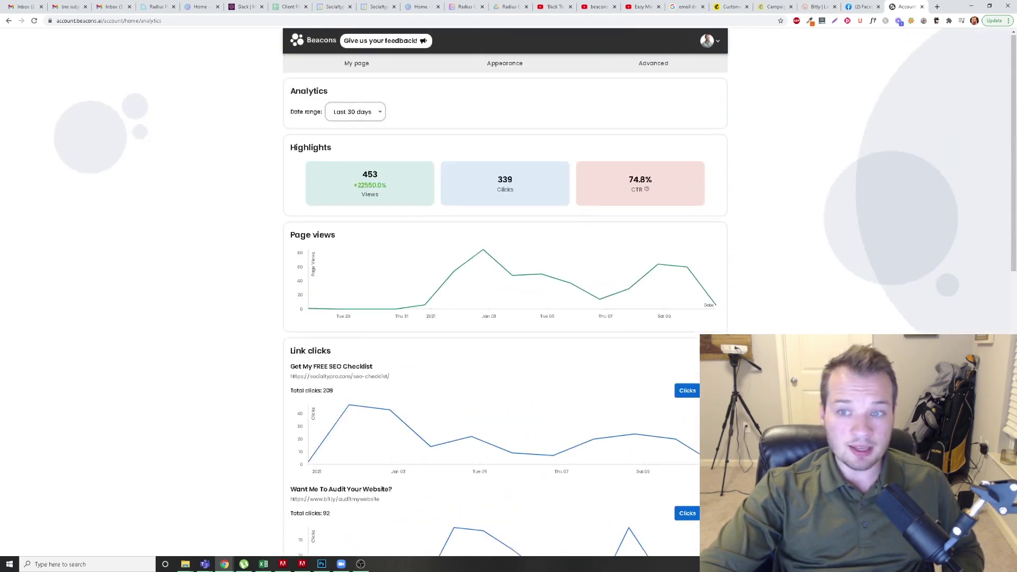
click(360, 71)
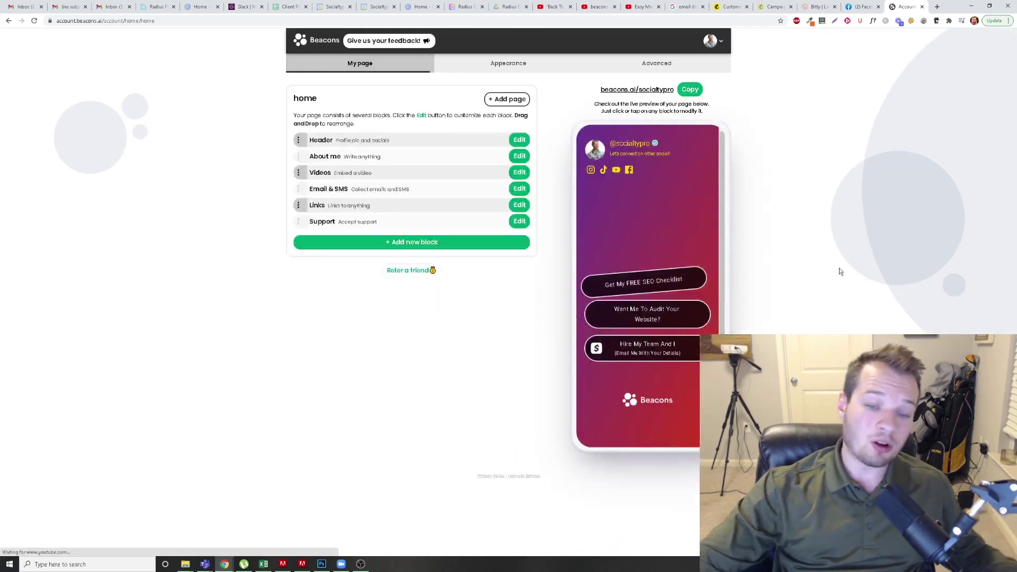